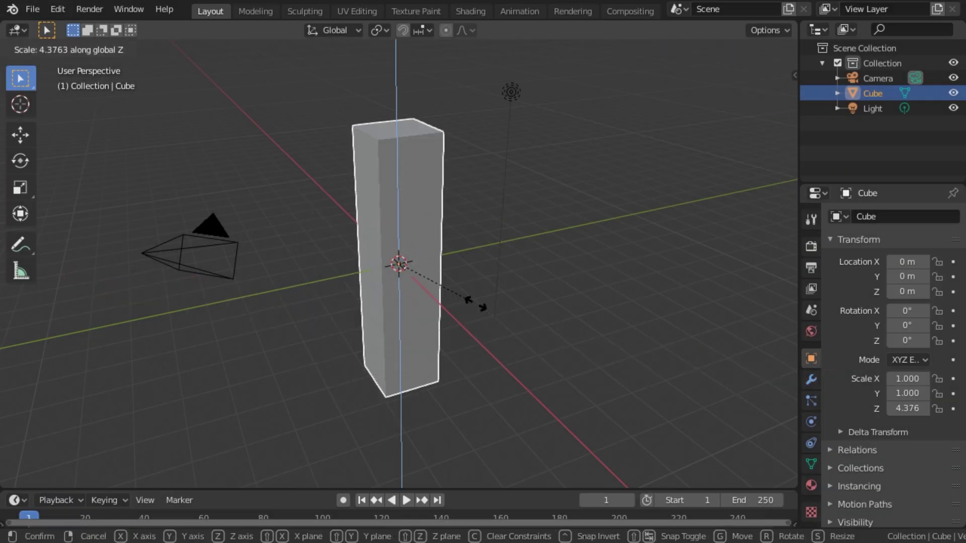
# Step: Scale the cube along X to 13.55 to make a long slab
pyautogui.press('x')
pyautogui.click(604, 383)
pyautogui.moveTo(429, 210); pyautogui.dragTo(438, 216, button='middle')
# Step: Add a text object, rotate it 90° on X and raise it to Z 2.053
pyautogui.hotkey('shift', 'a')
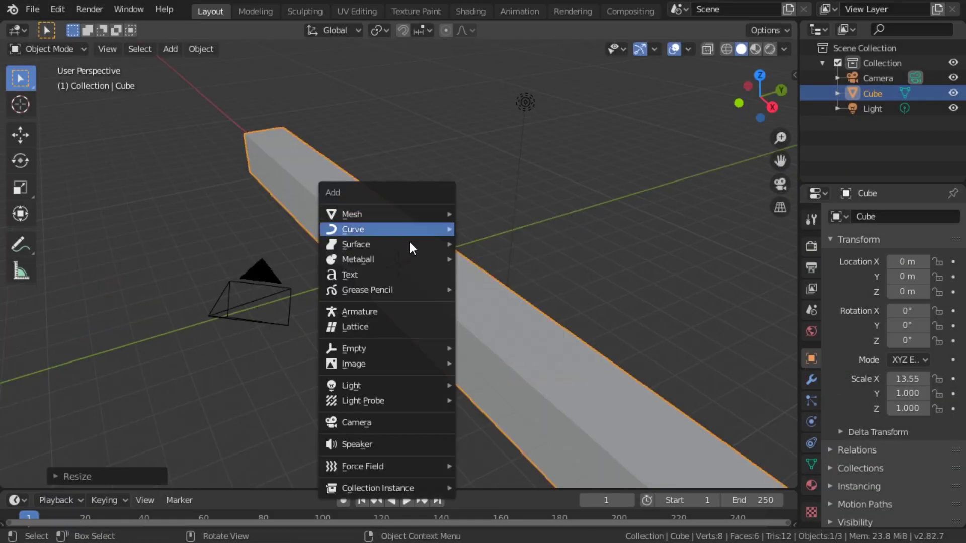
pyautogui.click(433, 274)
pyautogui.write('rx90')
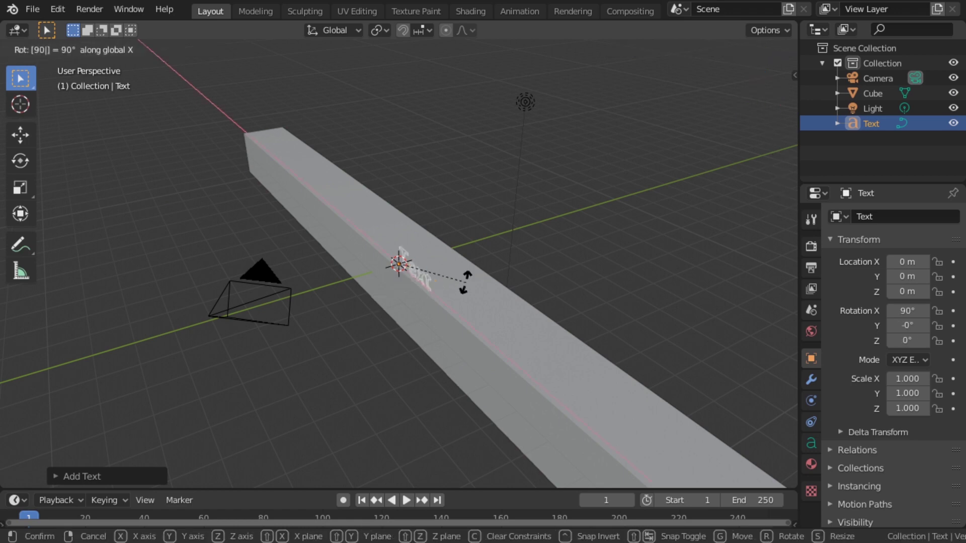
pyautogui.click(465, 282)
pyautogui.press('g')
pyautogui.press('z')
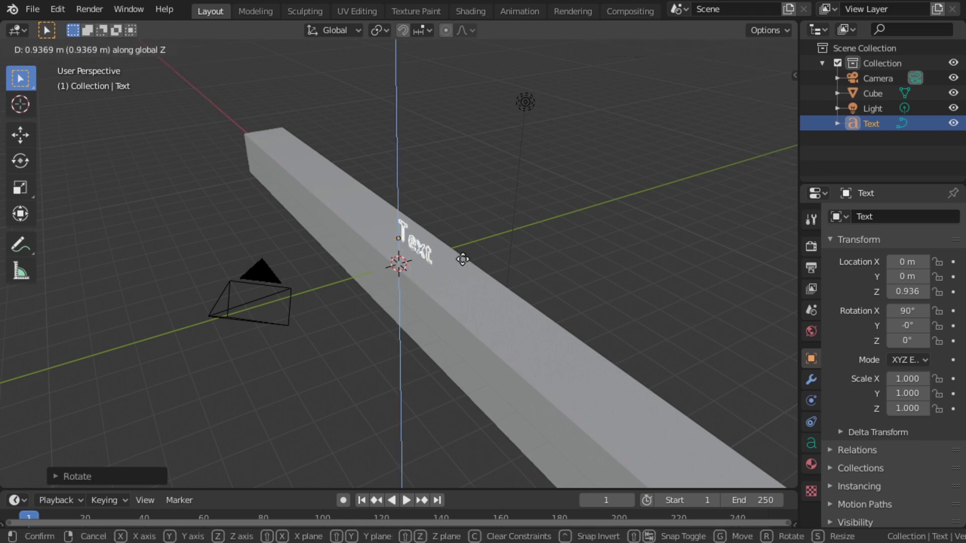
pyautogui.click(462, 233)
# Step: Replace the placeholder text with 'SOMETHING FUN'
pyautogui.moveTo(408, 247); pyautogui.dragTo(474, 217, button='middle')
pyautogui.press('Tab')
pyautogui.hotkey('ctrl', 'a')
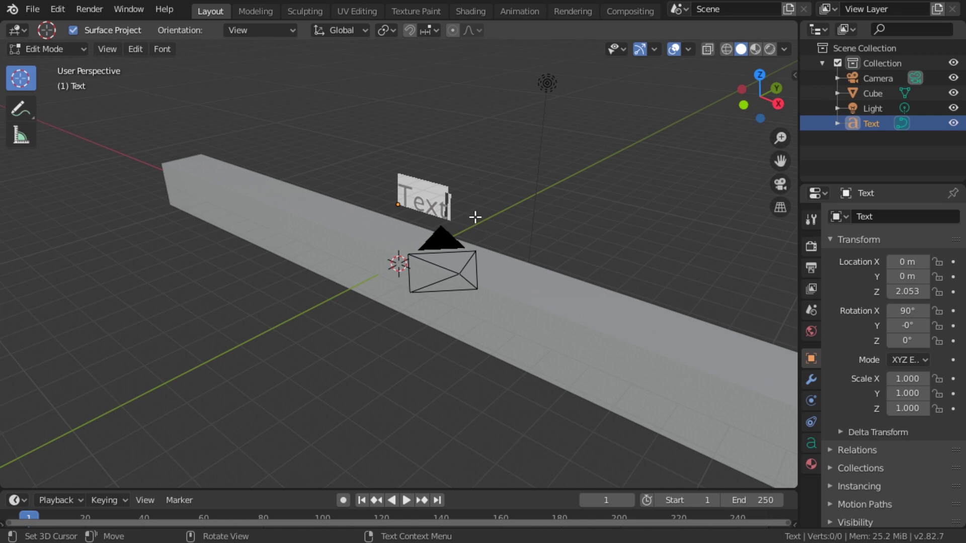
pyautogui.write('SOMETHING FUN')
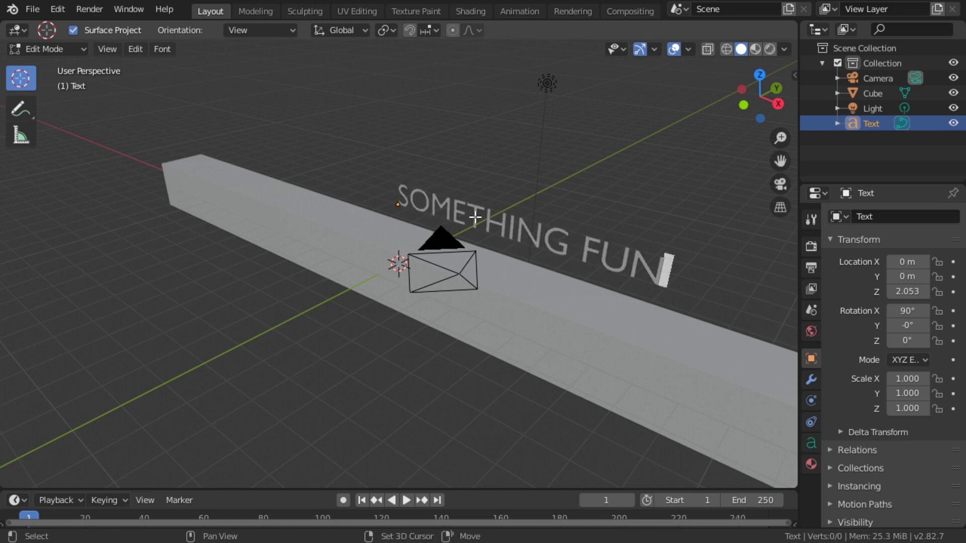
pyautogui.press('Tab')
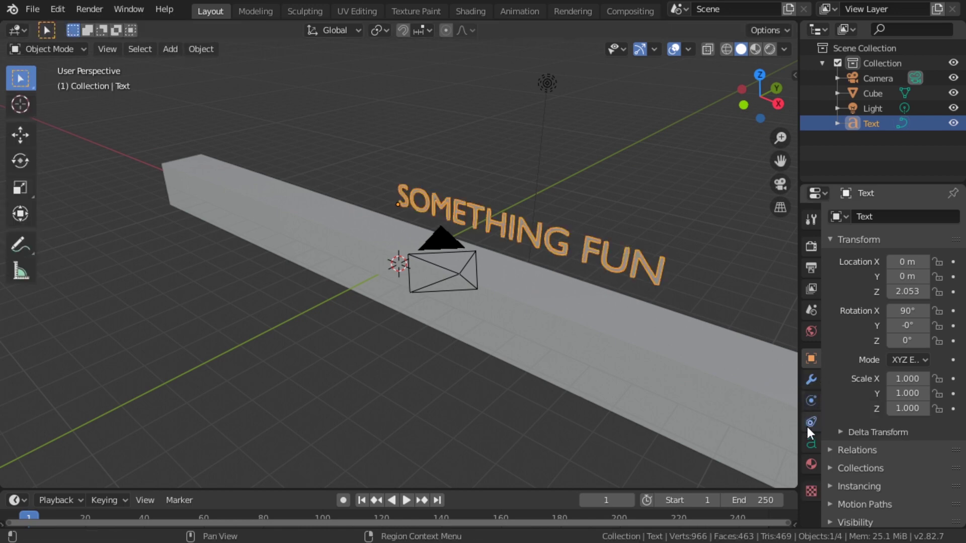
# Step: Set the text's Geometry extrusion to 0.05 m
pyautogui.click(810, 441)
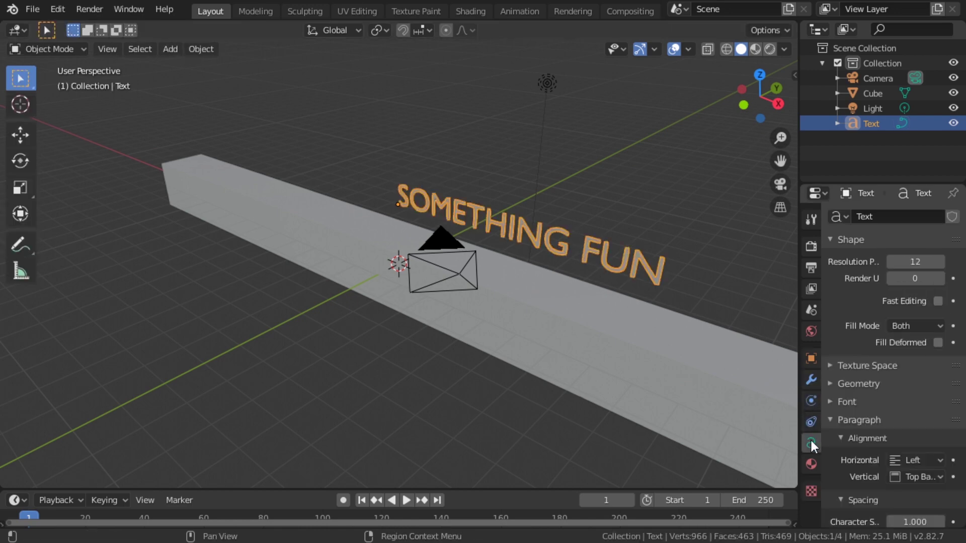
pyautogui.click(856, 384)
pyautogui.scroll(-2, 861, 366)
pyautogui.click(916, 393)
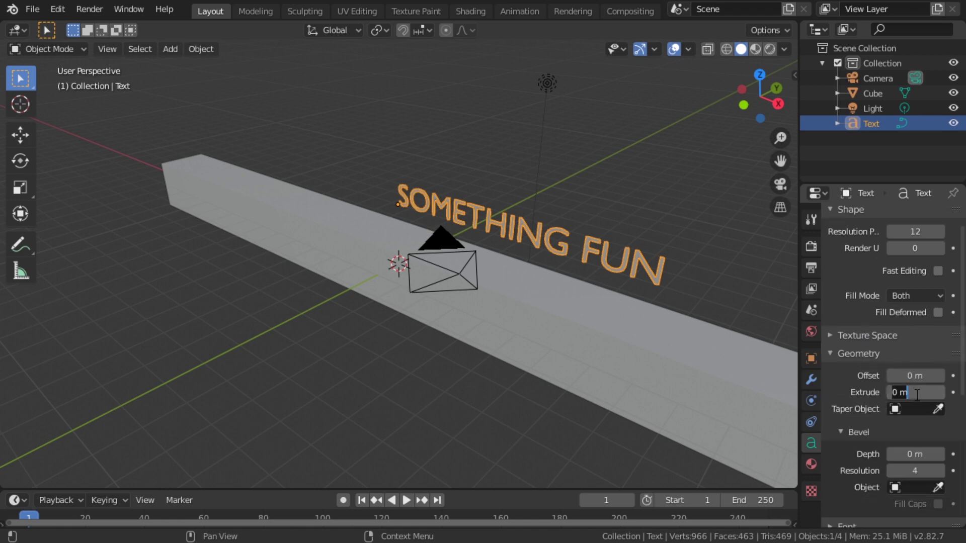
pyautogui.write('0.05')
pyautogui.press('Return')
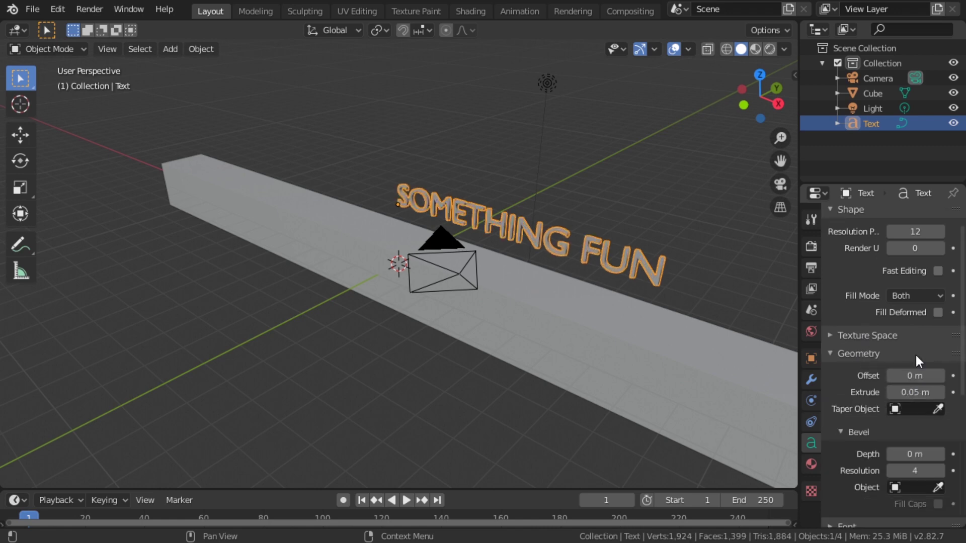
pyautogui.scroll(-6, 841, 318)
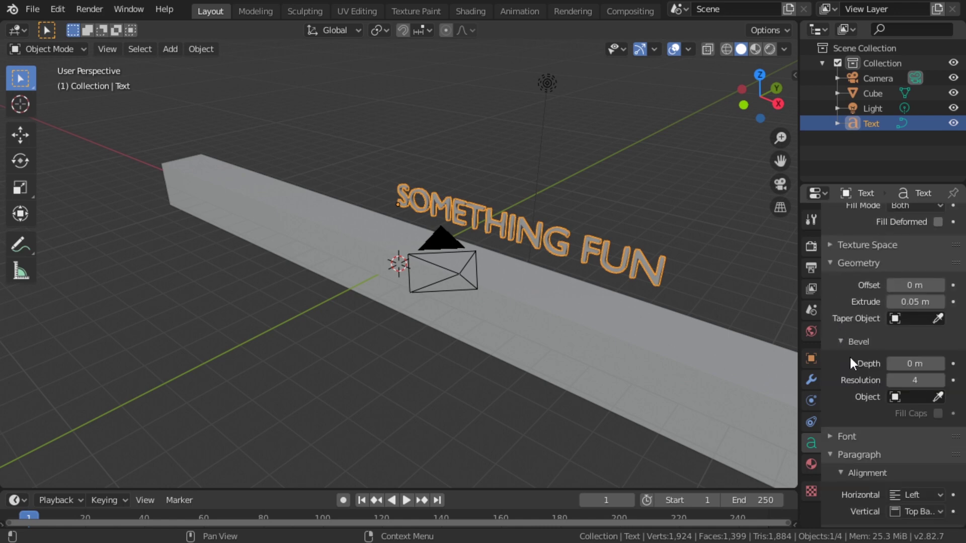
# Step: Load the MikadoUltra font for the text
pyautogui.click(852, 435)
pyautogui.scroll(-5, 854, 402)
pyautogui.click(941, 368)
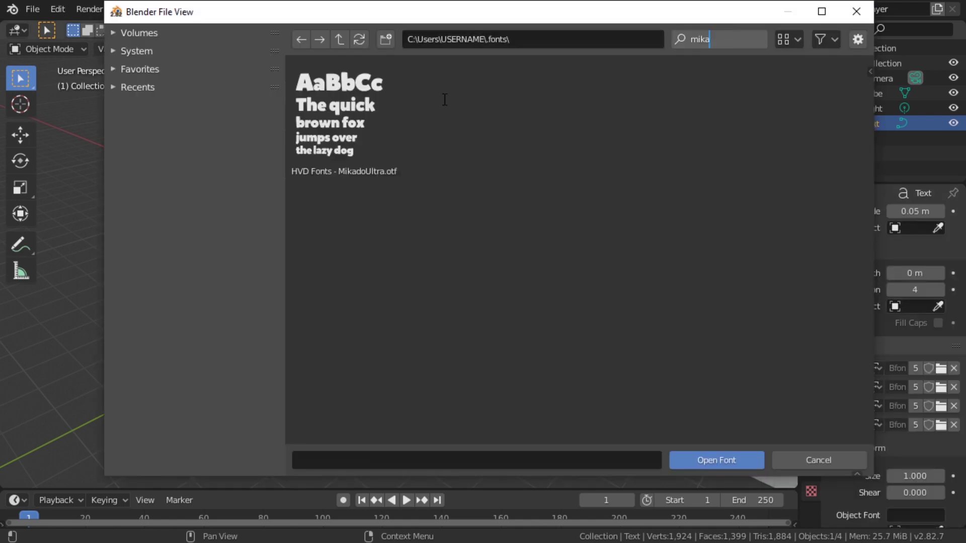
pyautogui.doubleClick(350, 132)
pyautogui.scroll(-8, 856, 322)
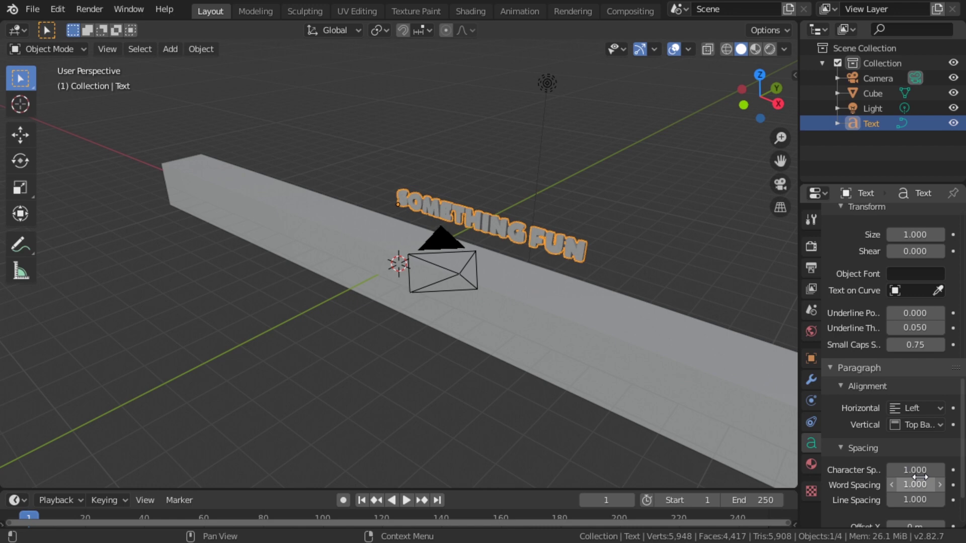
pyautogui.click(921, 407)
# Step: Walk-navigate the camera so it frames the SOMETHING FUN text
pyautogui.press('s')
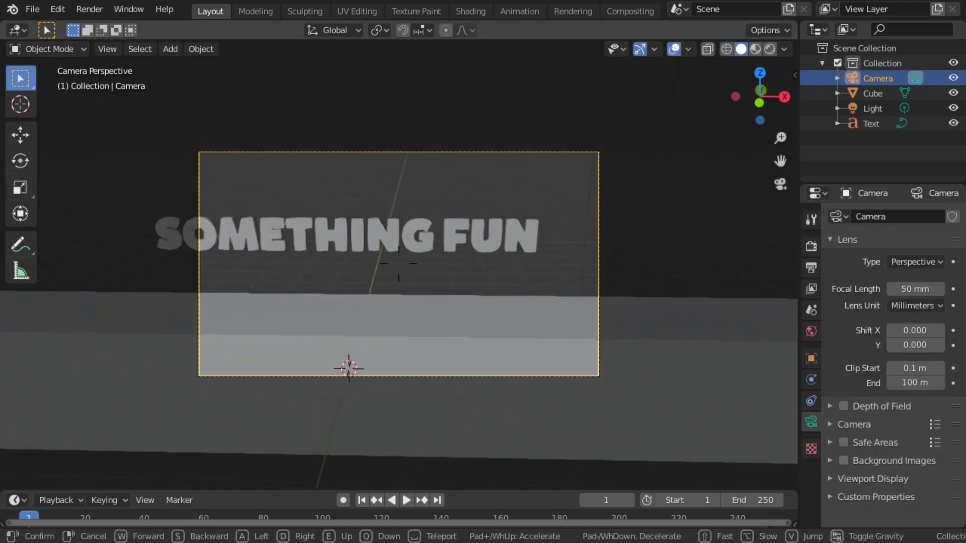
pyautogui.press('d')
pyautogui.press('s')
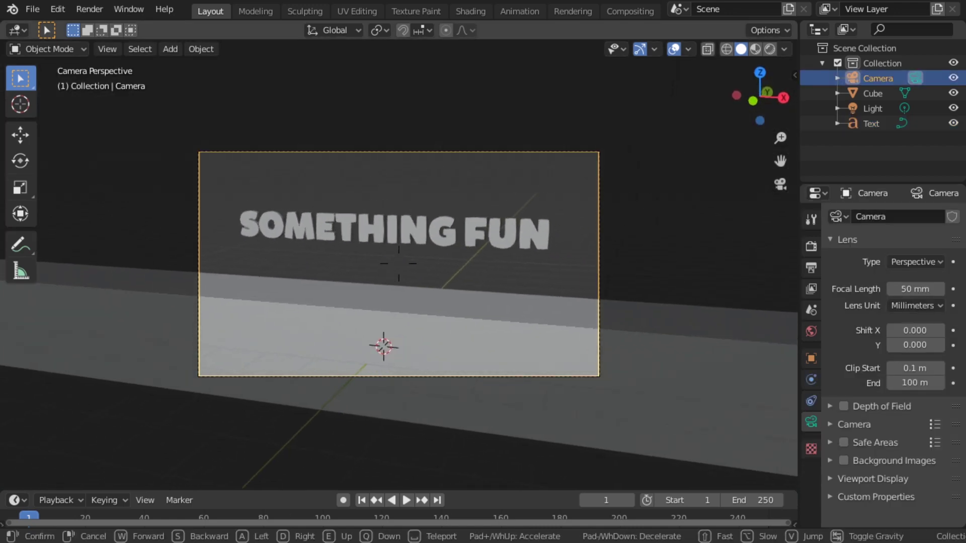
pyautogui.click(714, 337)
pyautogui.click(715, 337)
# Step: Set the slab cube's Viewport Display to Wire
pyautogui.click(811, 358)
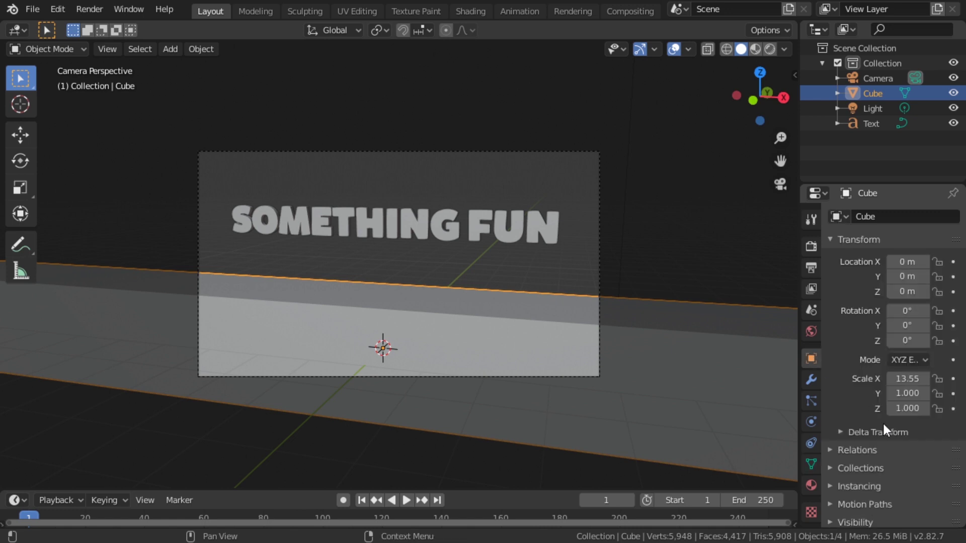
pyautogui.scroll(-2, 890, 436)
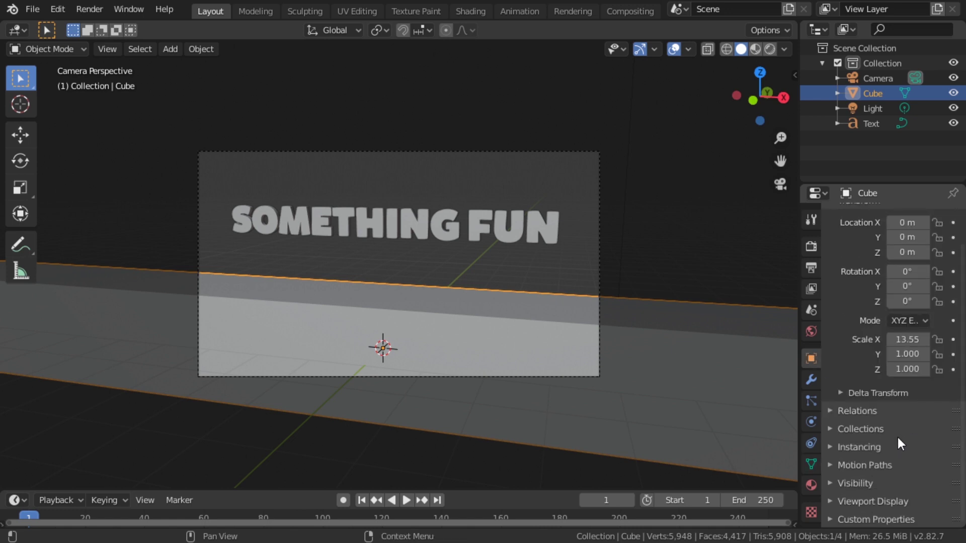
pyautogui.click(857, 502)
pyautogui.scroll(-8, 880, 461)
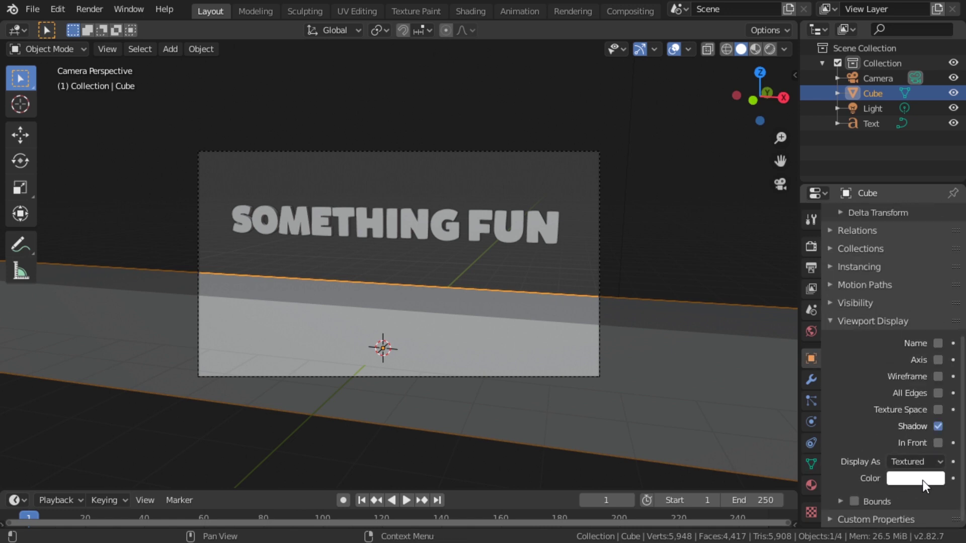
pyautogui.click(913, 461)
pyautogui.click(897, 429)
pyautogui.click(538, 238)
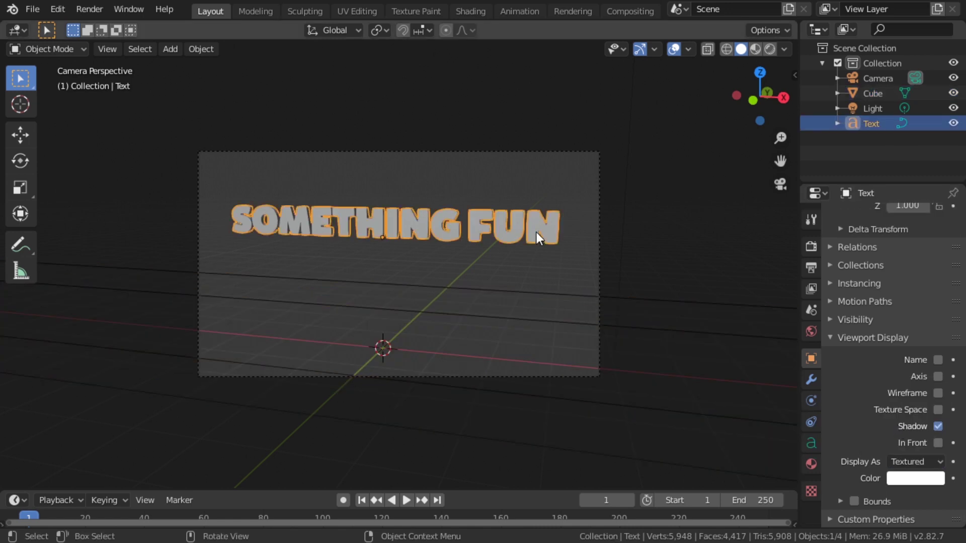
# Step: Convert the SOMETHING FUN text via Object > Convert to > Mesh from Curve/Meta/Surf/Text
pyautogui.click(810, 401)
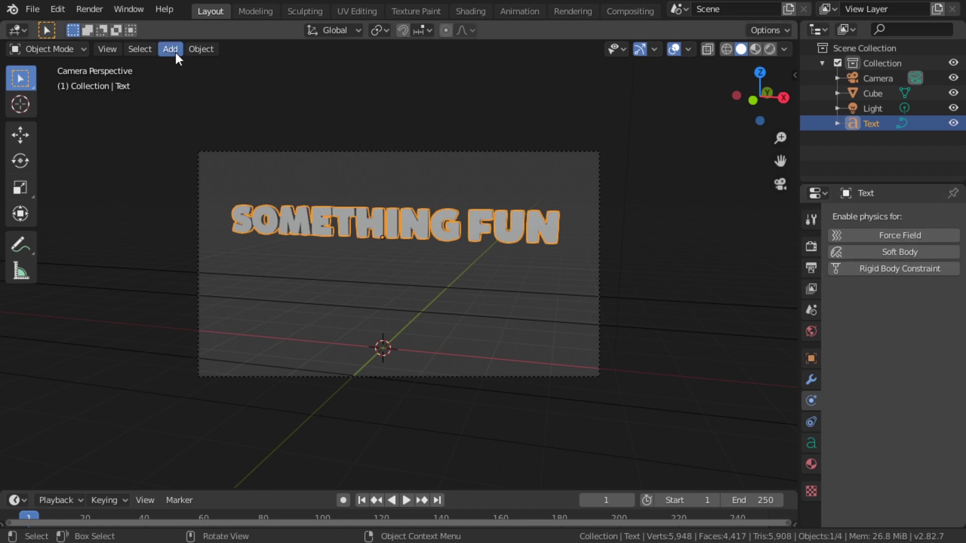
pyautogui.click(213, 50)
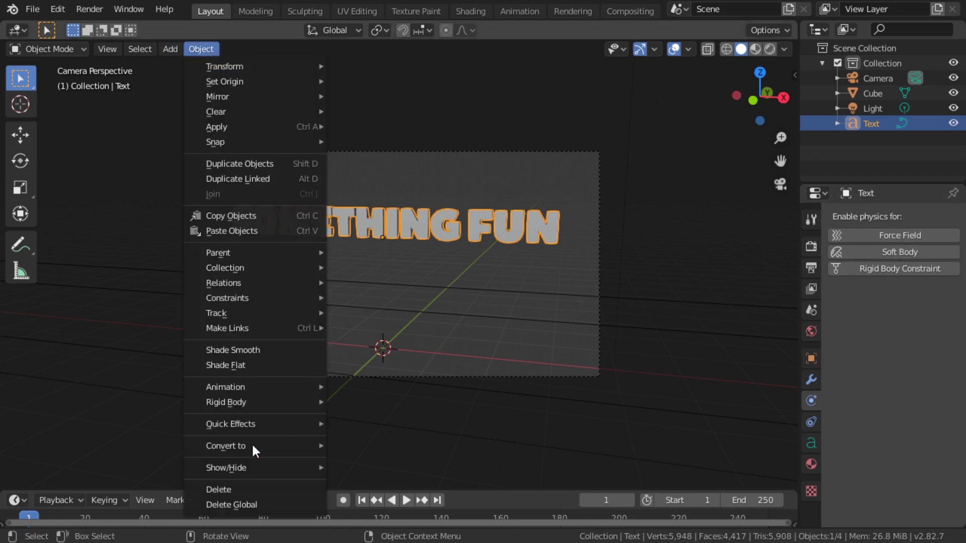
pyautogui.moveTo(300, 446)
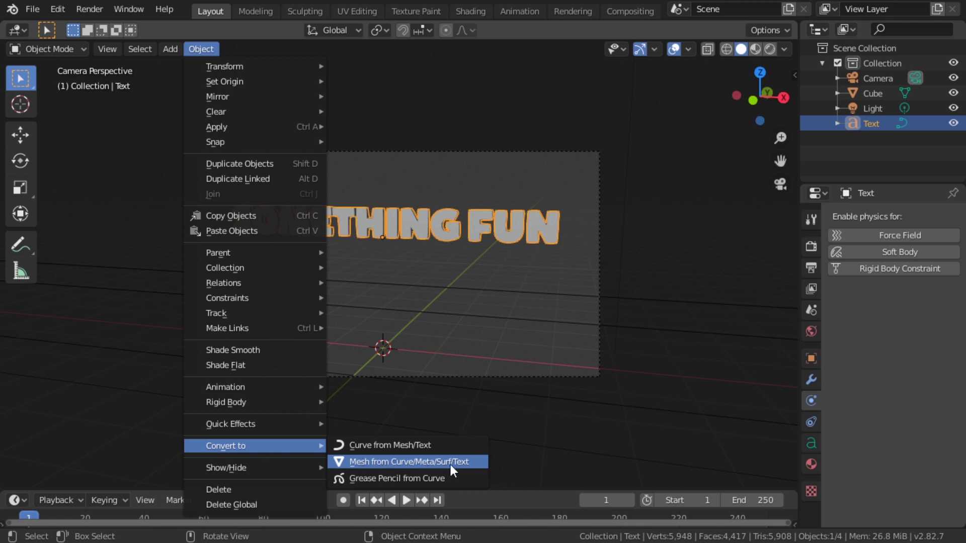
pyautogui.click(467, 461)
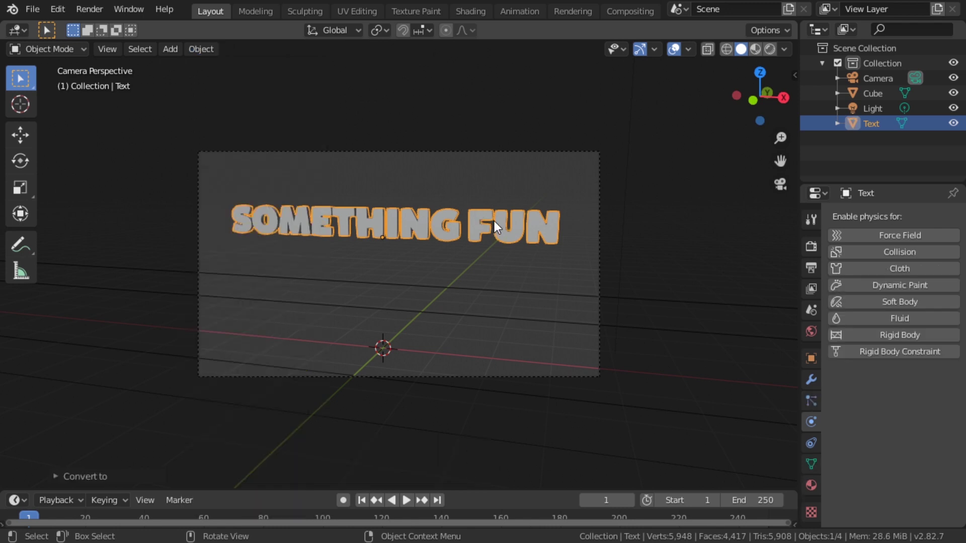
# Step: Enable Cloth physics on the text mesh and play the animation to watch it fall
pyautogui.press('Tab')
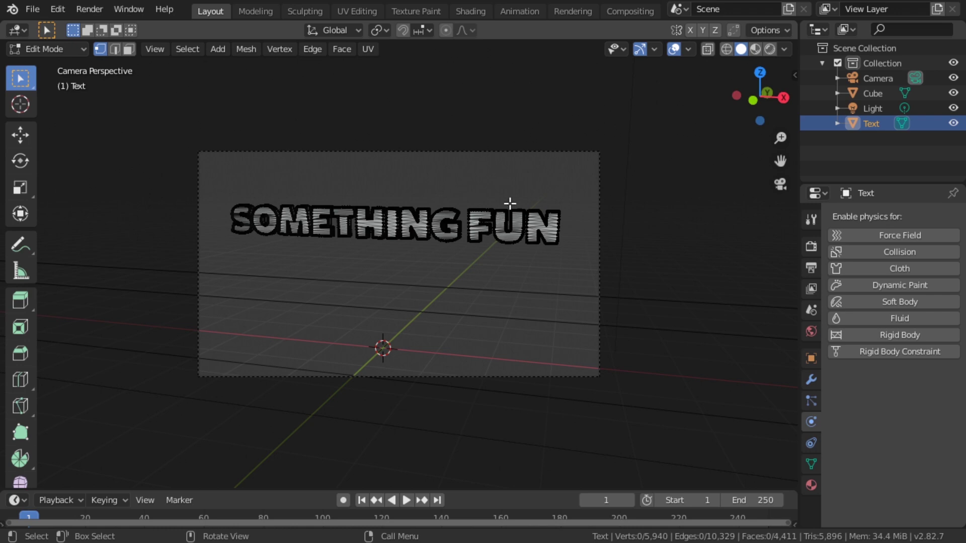
pyautogui.press('Tab')
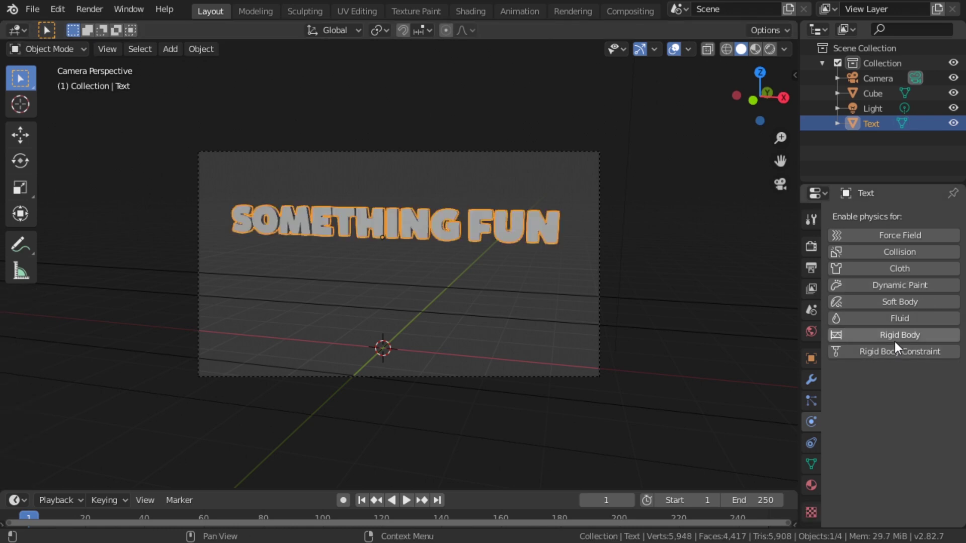
pyautogui.click(889, 272)
pyautogui.press('space')
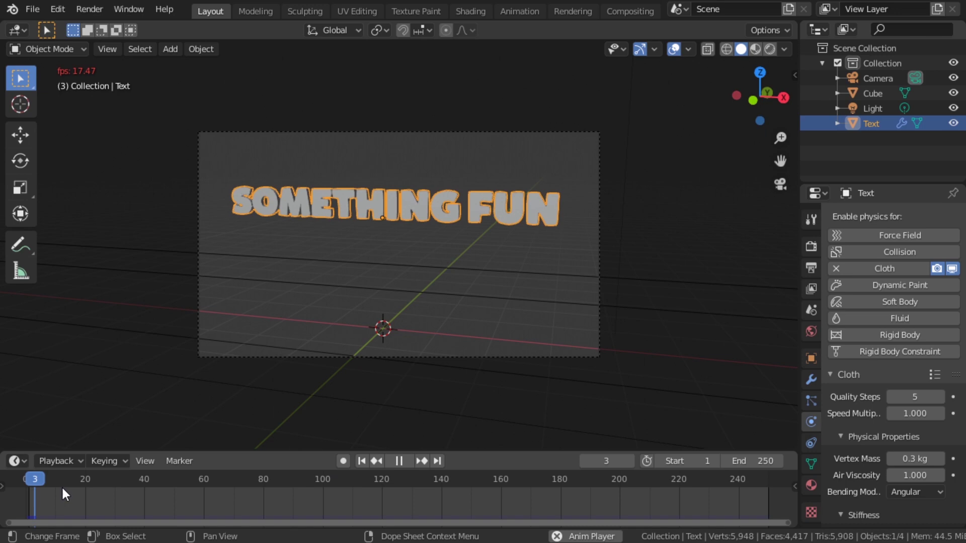
pyautogui.scroll(3, 513, 281)
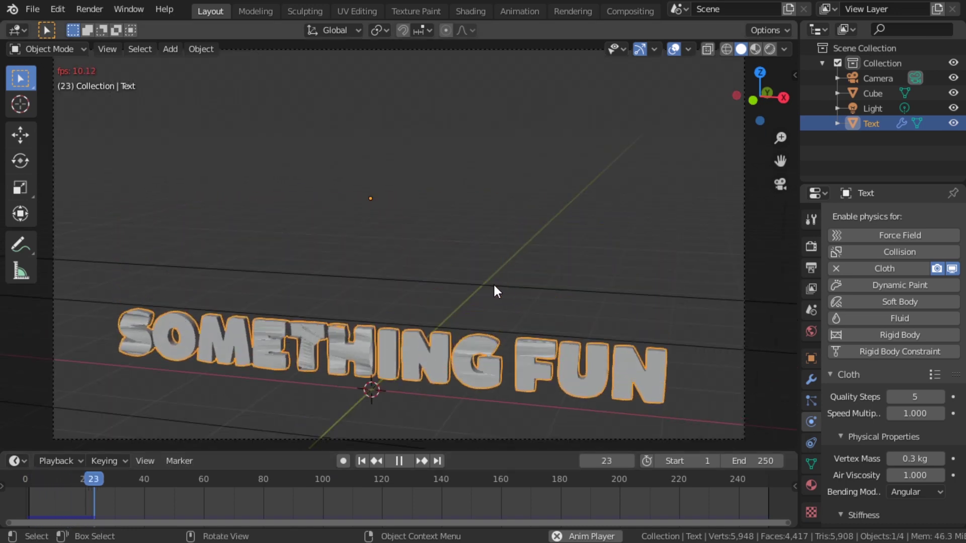
pyautogui.press('Tab')
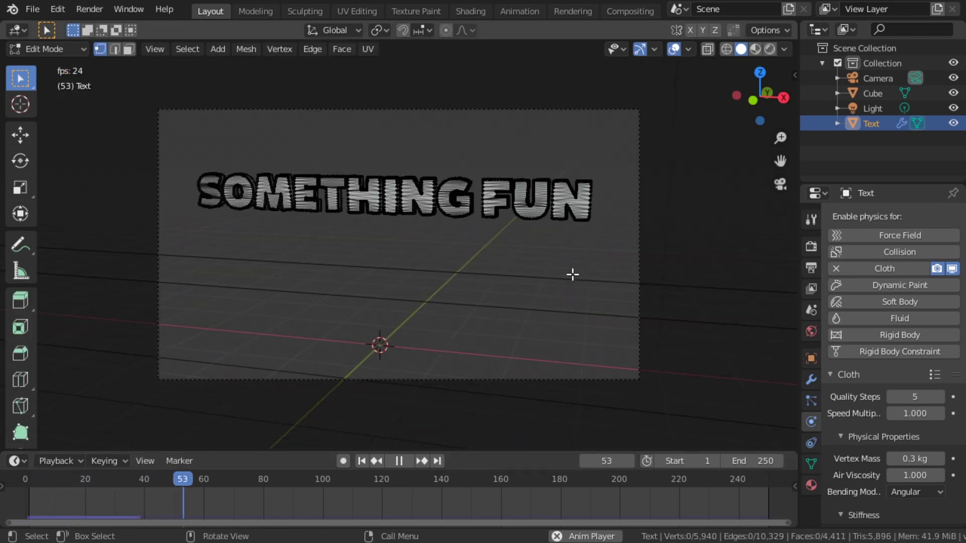
pyautogui.moveTo(571, 274); pyautogui.dragTo(357, 342, button='middle')
pyautogui.press('space')
# Step: Select the long cube and give it Collision physics
pyautogui.press('Tab')
pyautogui.click(332, 316)
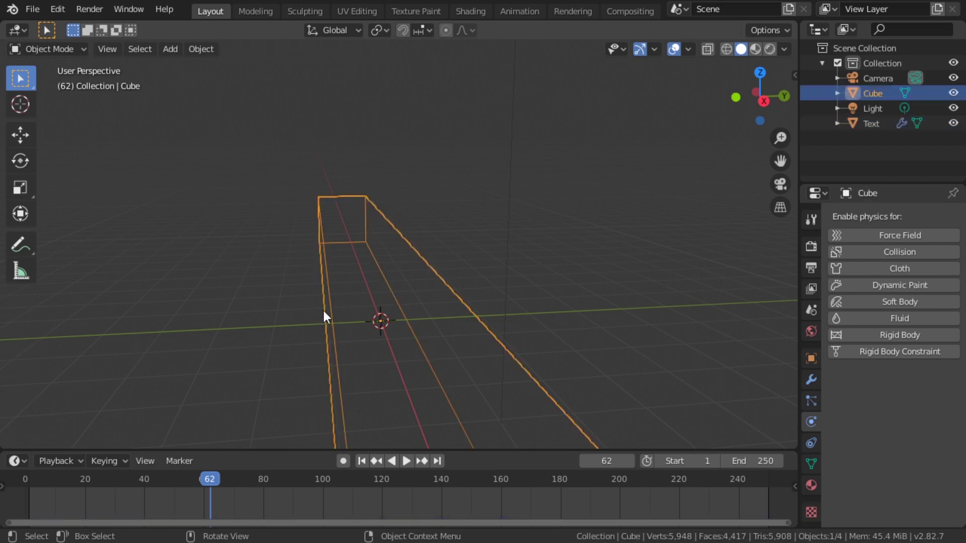
pyautogui.moveTo(323, 311); pyautogui.dragTo(496, 310, button='middle')
pyautogui.click(901, 251)
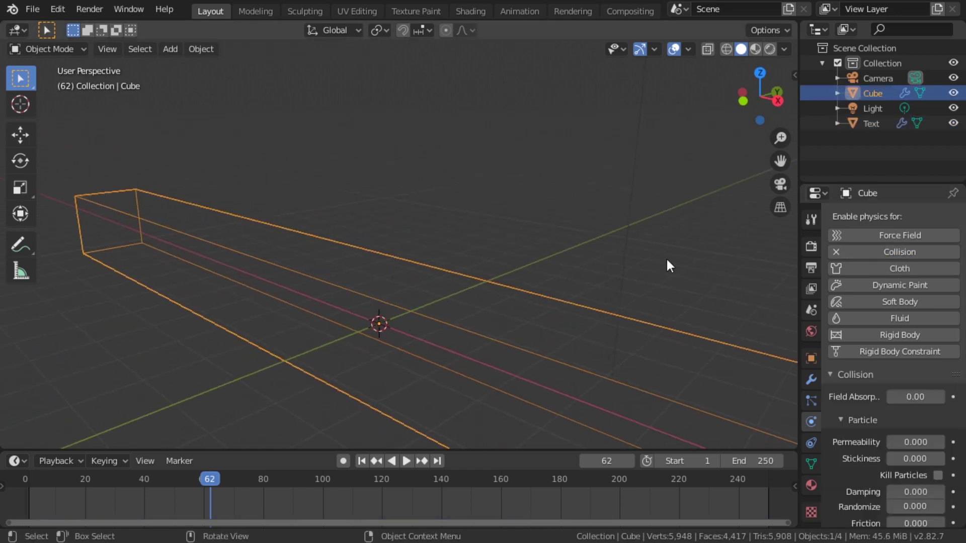
pyautogui.moveTo(666, 257); pyautogui.dragTo(562, 270, button='middle')
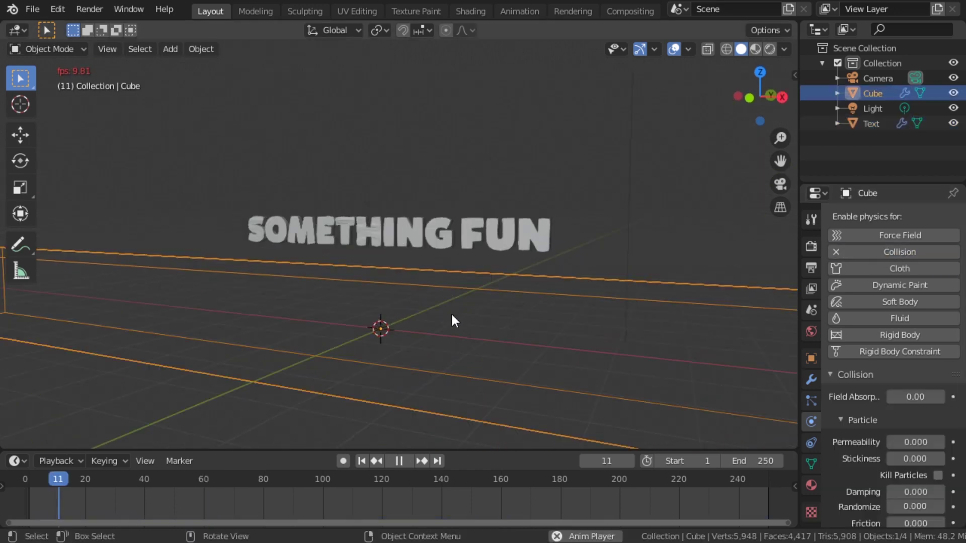
pyautogui.scroll(2, 451, 316)
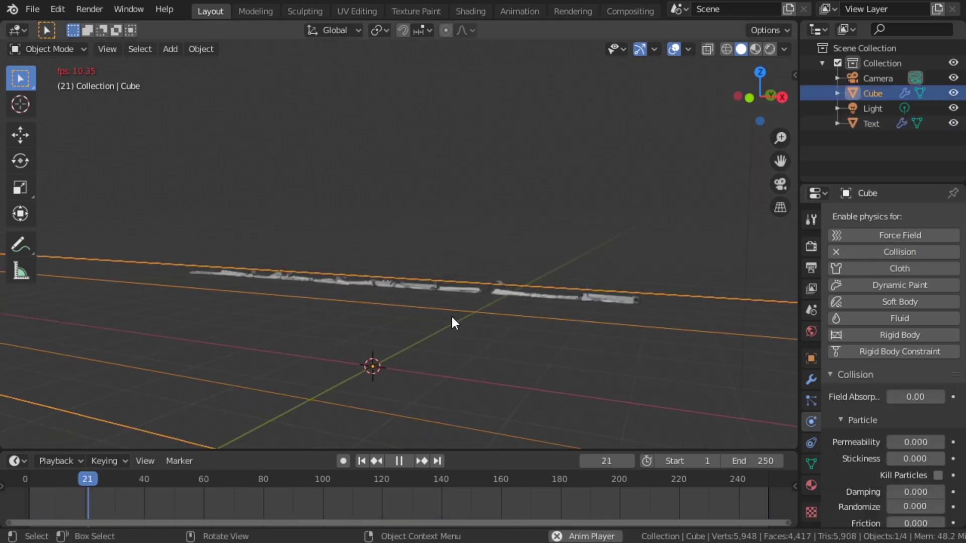
pyautogui.scroll(3, 368, 321)
# Step: Rewind and replay the simulation, stopping at frame 9 to see the letters land
pyautogui.press('space')
pyautogui.moveTo(56, 485); pyautogui.dragTo(29, 485)
pyautogui.press('space')
pyautogui.press('space')
pyautogui.moveTo(271, 221); pyautogui.dragTo(385, 207, button='middle')
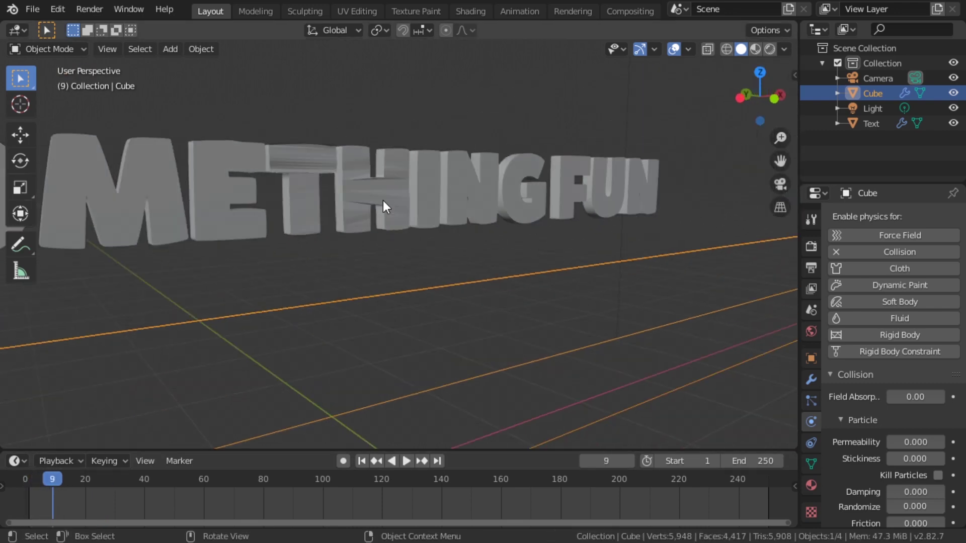
pyautogui.scroll(4, 378, 176)
pyautogui.moveTo(372, 143); pyautogui.dragTo(442, 235, button='middle')
pyautogui.press('space')
pyautogui.press('space')
pyautogui.scroll(-7, 457, 235)
# Step: Select the text at frame 1 and select all its vertices in Edit Mode
pyautogui.click(403, 223)
pyautogui.moveTo(125, 501); pyautogui.dragTo(29, 484)
pyautogui.scroll(-2, 352, 358)
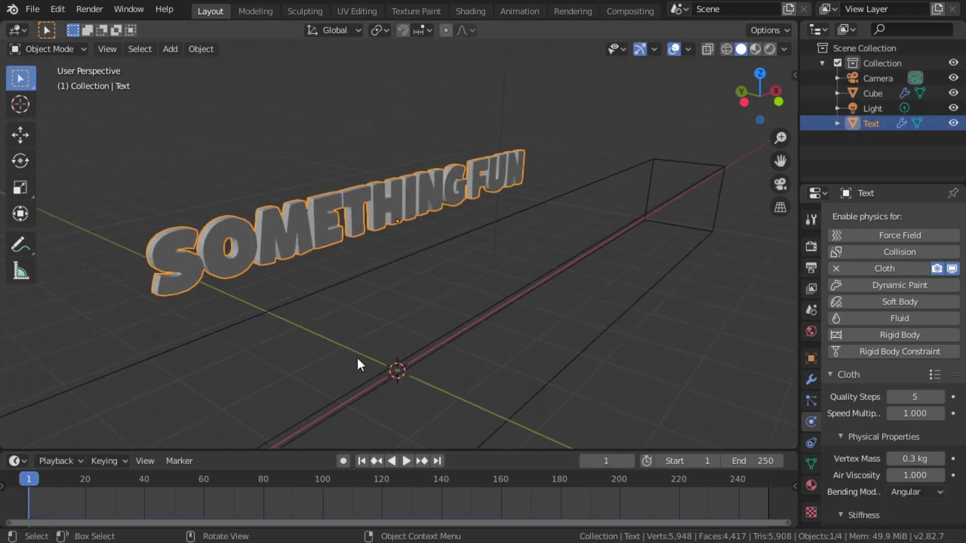
pyautogui.moveTo(357, 356); pyautogui.dragTo(406, 326, button='middle')
pyautogui.press('Tab')
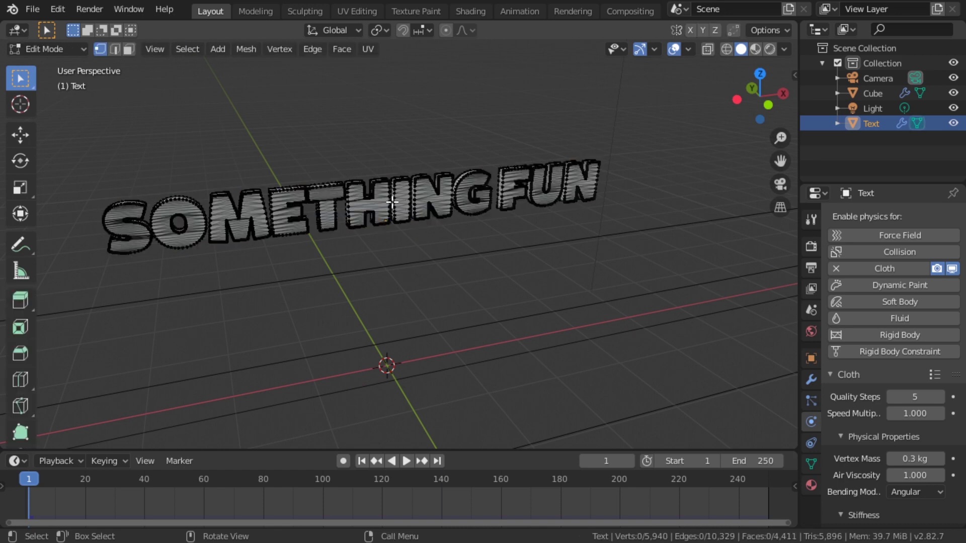
pyautogui.press('a')
# Step: Assign Alt+D to Merge by Distance and merge the vertices, 5,948 down to 2,978
pyautogui.click(343, 54)
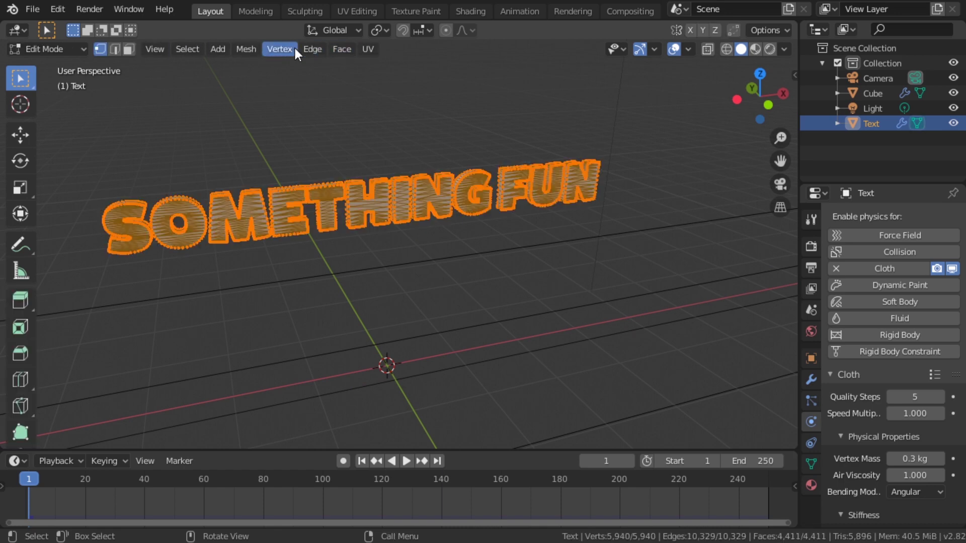
pyautogui.click(246, 49)
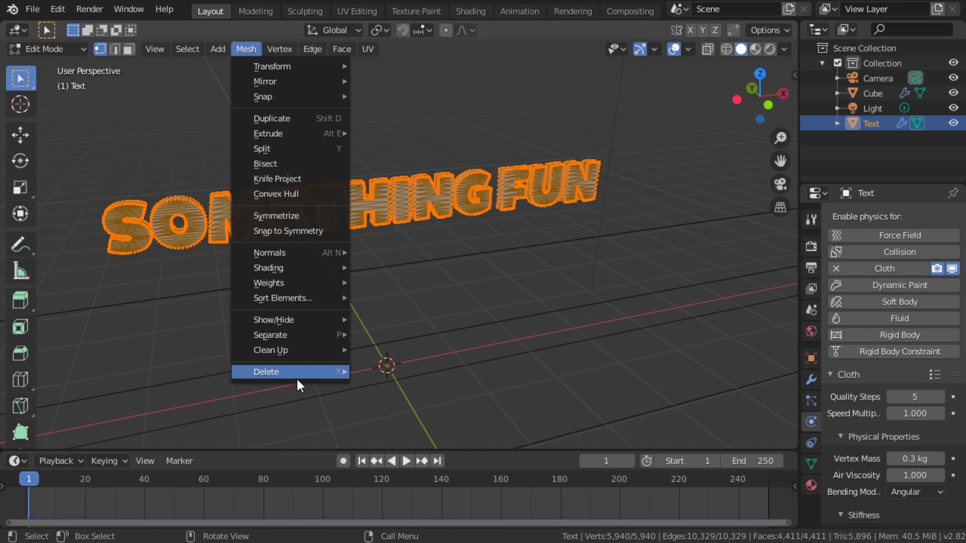
pyautogui.moveTo(306, 349)
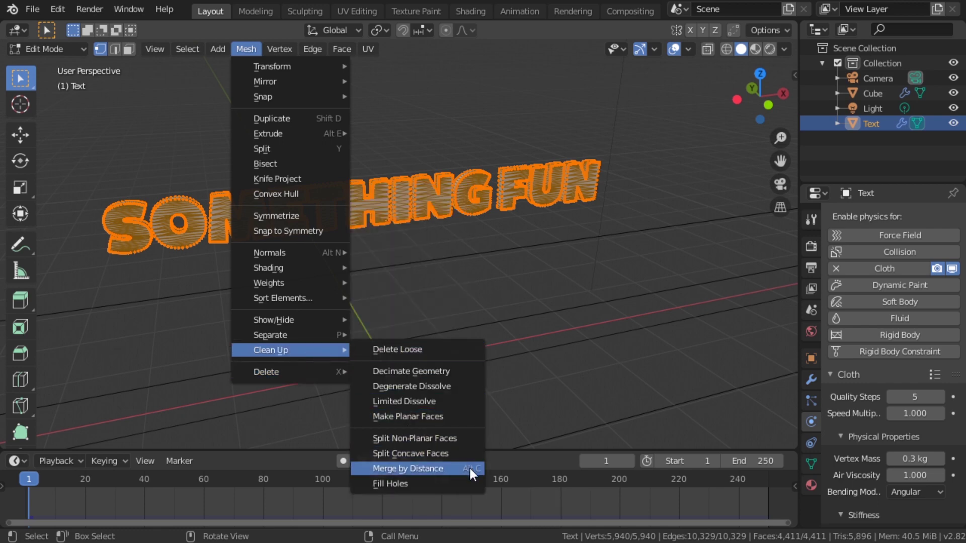
pyautogui.rightClick(452, 469)
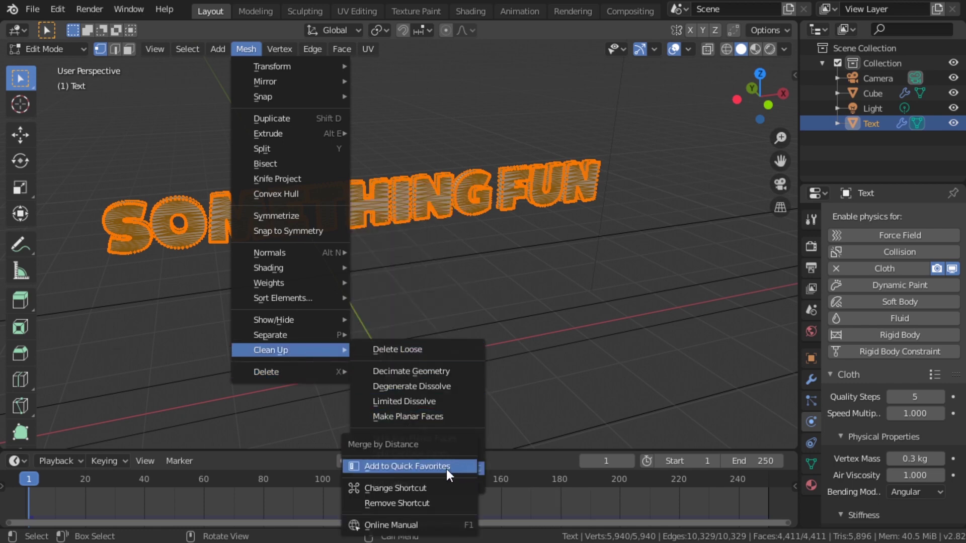
pyautogui.click(415, 488)
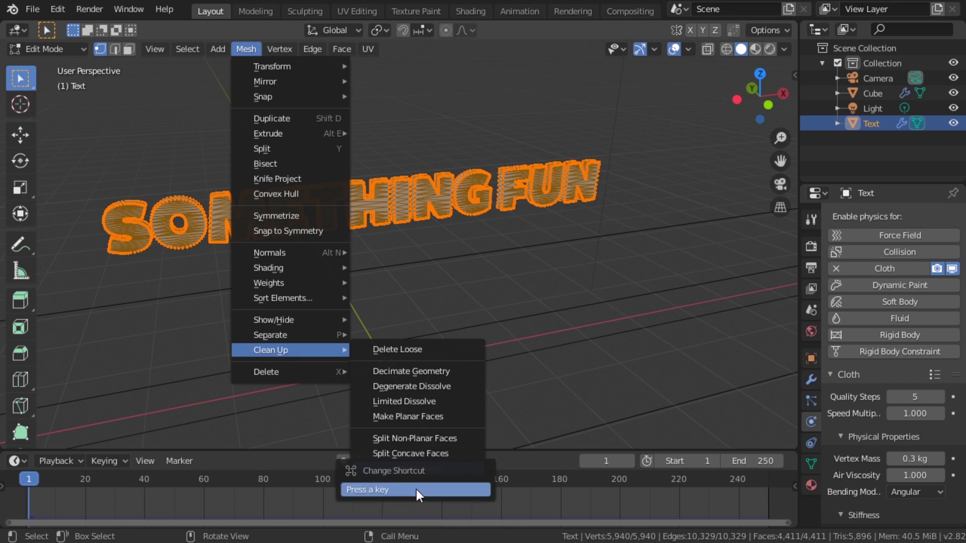
pyautogui.hotkey('alt', 'd')
pyautogui.click(429, 471)
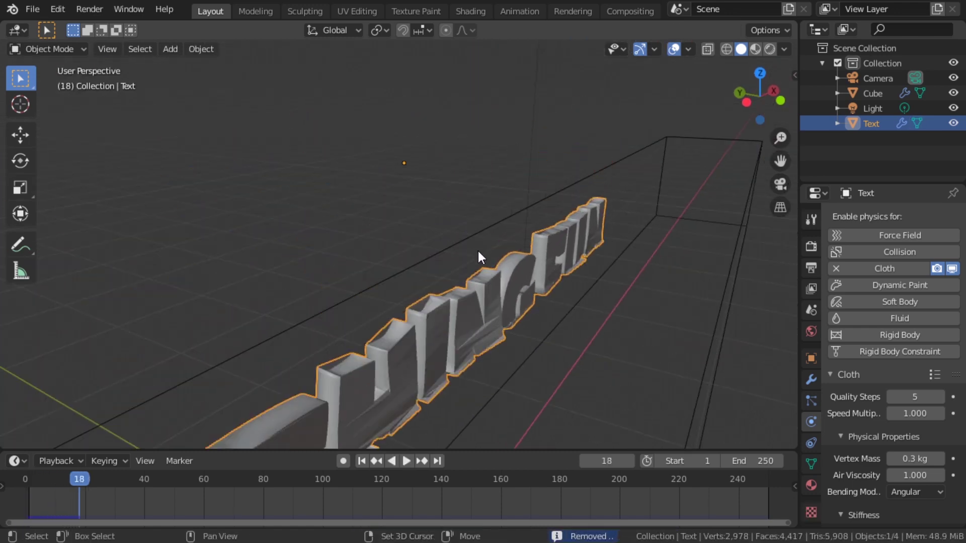
pyautogui.keyDown('shift'); pyautogui.moveTo(478, 252); pyautogui.dragTo(507, 116, button='middle'); pyautogui.keyUp('shift')
pyautogui.scroll(4, 387, 208)
pyautogui.keyDown('shift'); pyautogui.moveTo(395, 214); pyautogui.dragTo(297, 228, button='middle'); pyautogui.keyUp('shift')
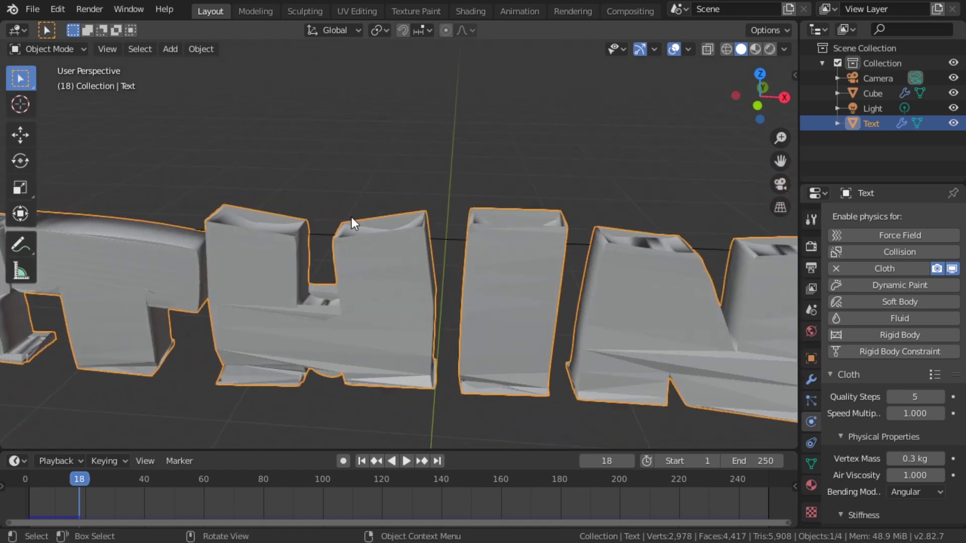
pyautogui.scroll(-10, 351, 217)
pyautogui.press('space')
pyautogui.click(38, 475)
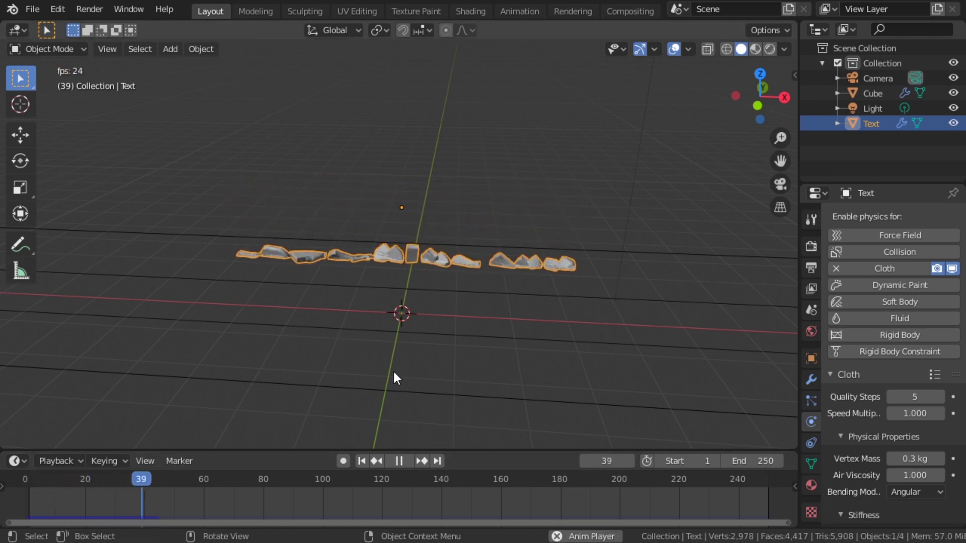
pyautogui.scroll(4, 283, 264)
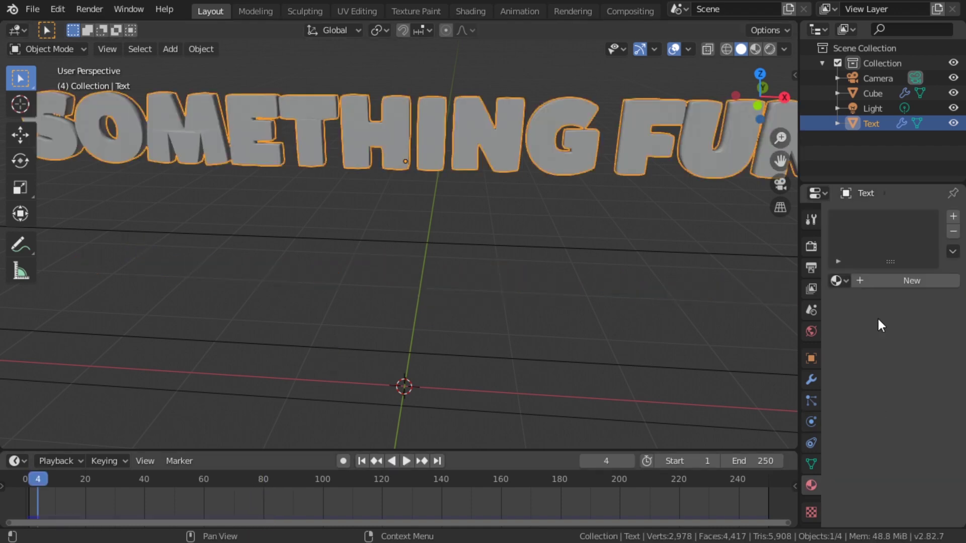
# Step: Add a new material to the text and enable Transparent under Render > Film
pyautogui.click(868, 281)
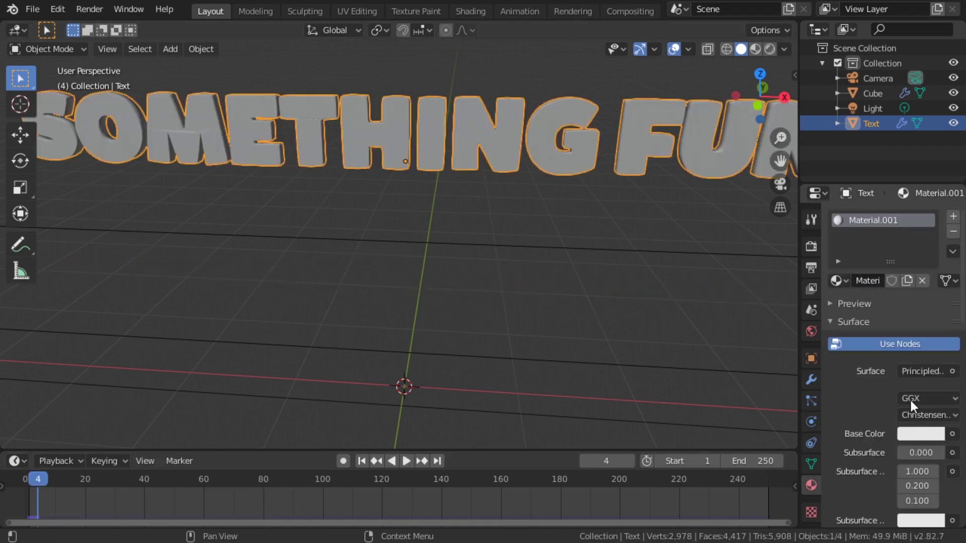
pyautogui.click(910, 434)
pyautogui.click(811, 246)
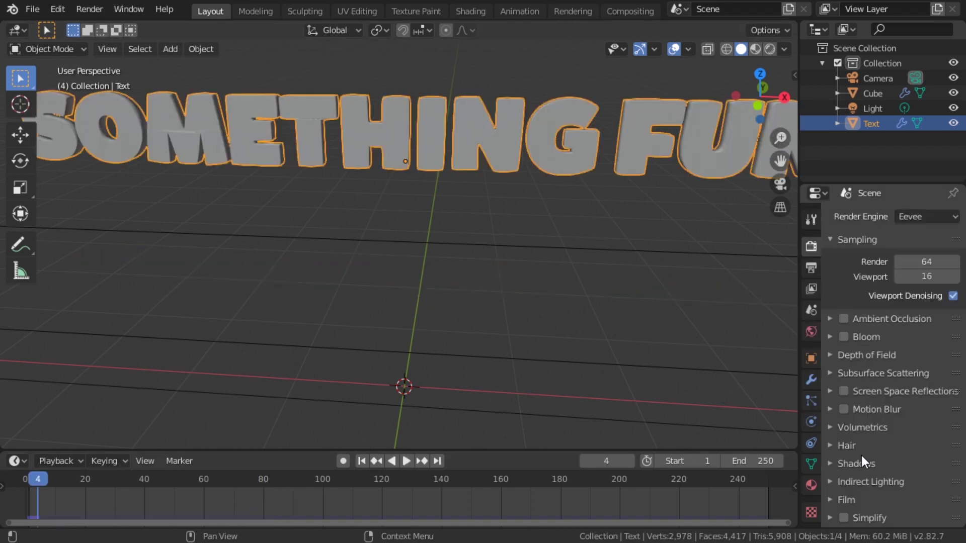
pyautogui.scroll(-2, 861, 455)
pyautogui.click(832, 465)
pyautogui.scroll(-3, 861, 465)
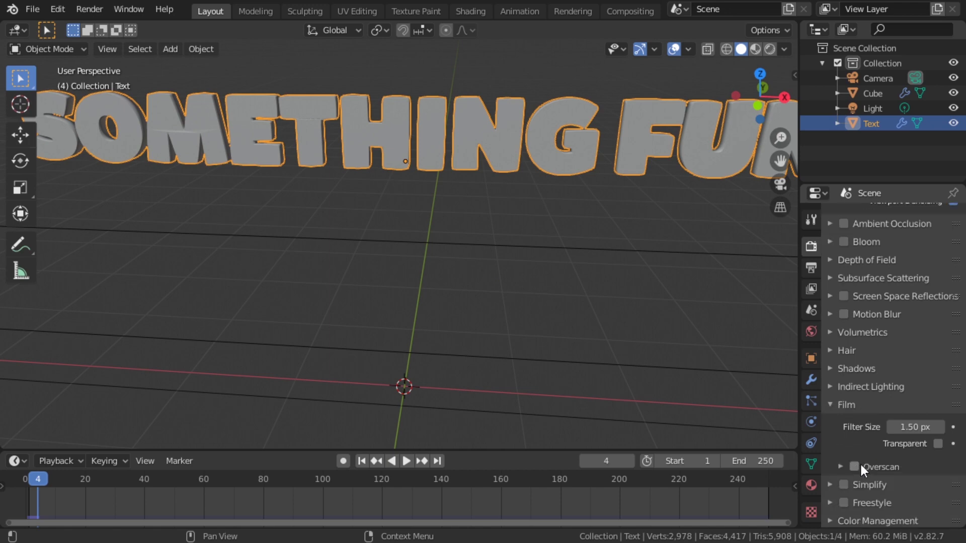
pyautogui.click(938, 442)
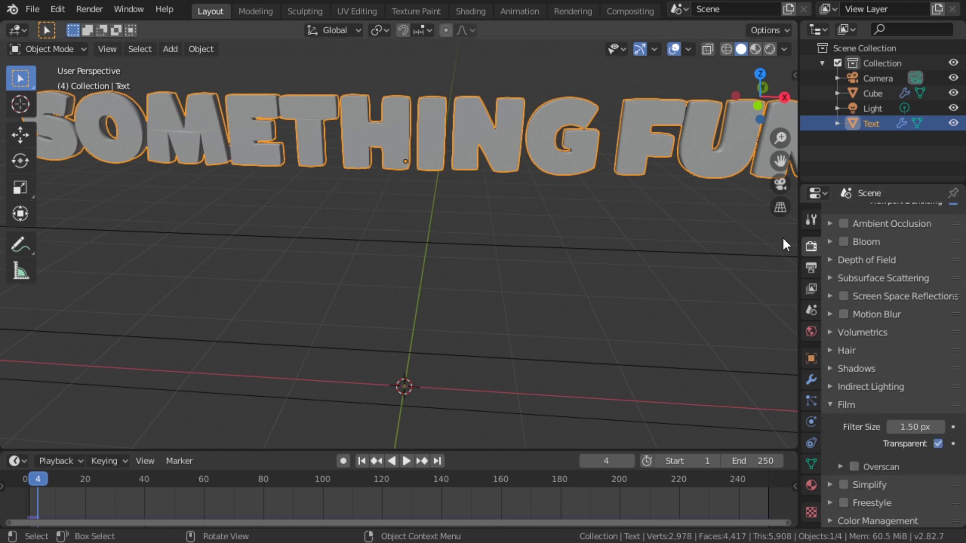
# Step: Set the World background color to white
pyautogui.click(811, 288)
pyautogui.click(811, 267)
pyautogui.click(811, 309)
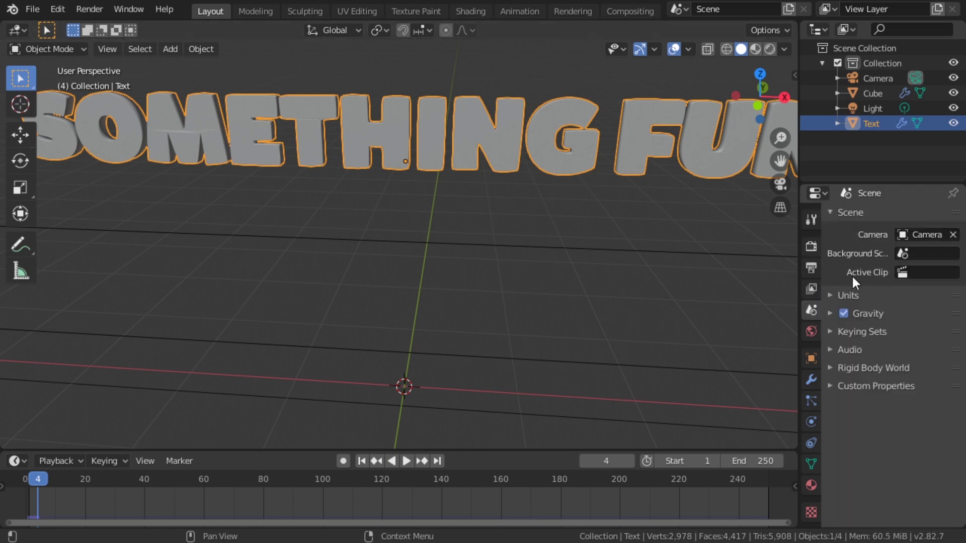
pyautogui.click(811, 331)
pyautogui.click(916, 316)
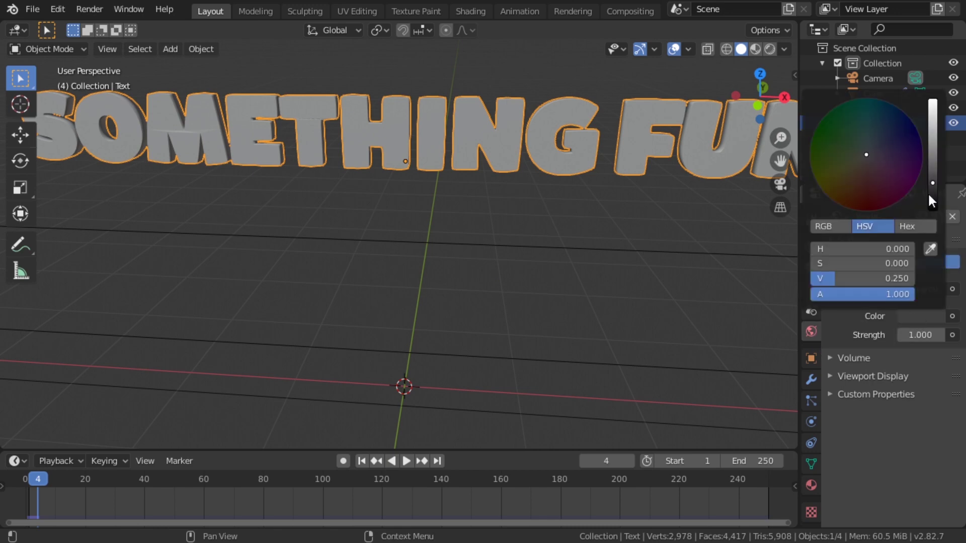
pyautogui.moveTo(929, 195); pyautogui.dragTo(931, 102)
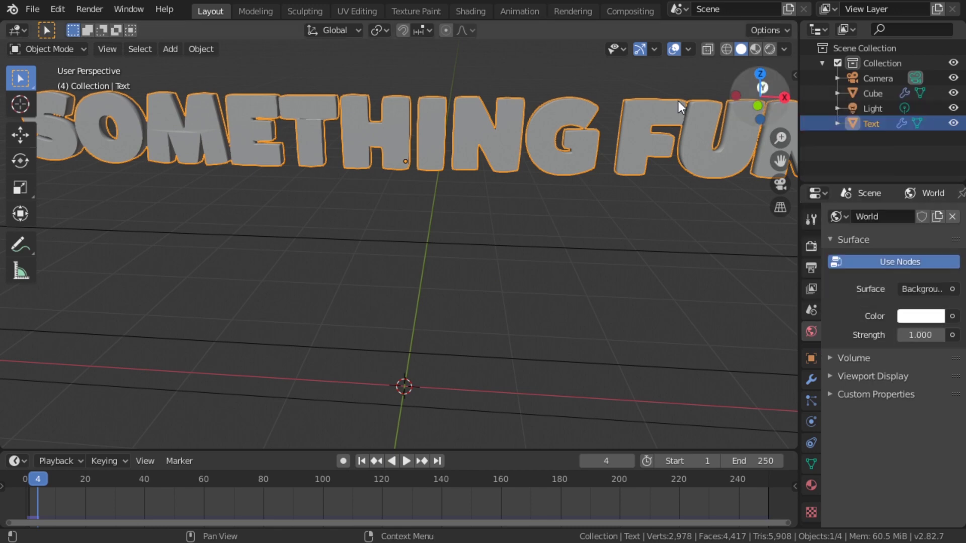
# Step: Switch to Rendered shading and set the text material's Base Color to orange
pyautogui.click(769, 49)
pyautogui.scroll(-3, 515, 164)
pyautogui.click(811, 485)
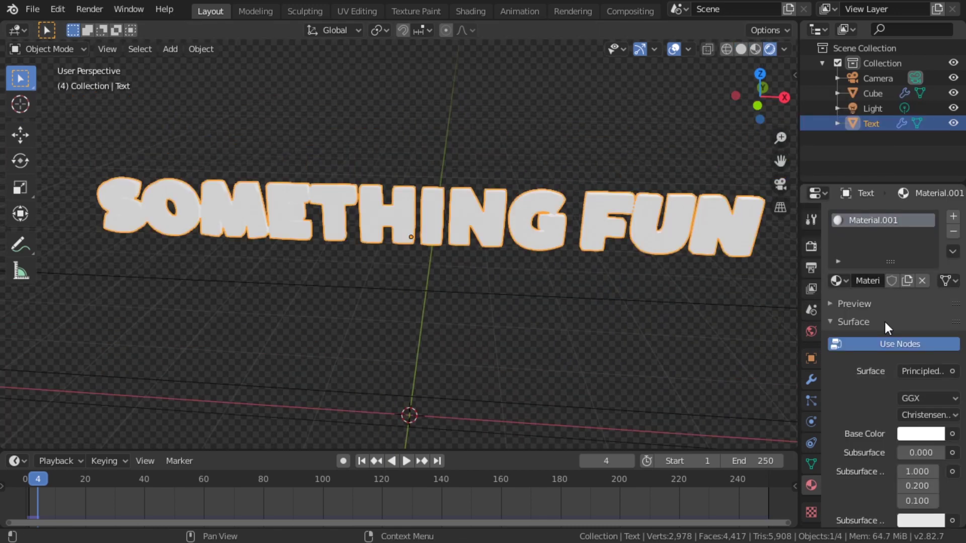
pyautogui.click(914, 433)
pyautogui.moveTo(876, 270)
pyautogui.mouseDown()
pyautogui.moveTo(895, 311)
pyautogui.moveTo(915, 283)
pyautogui.moveTo(845, 324)
pyautogui.mouseUp()
# Step: Rewind the animation to frame 1
pyautogui.press('space')
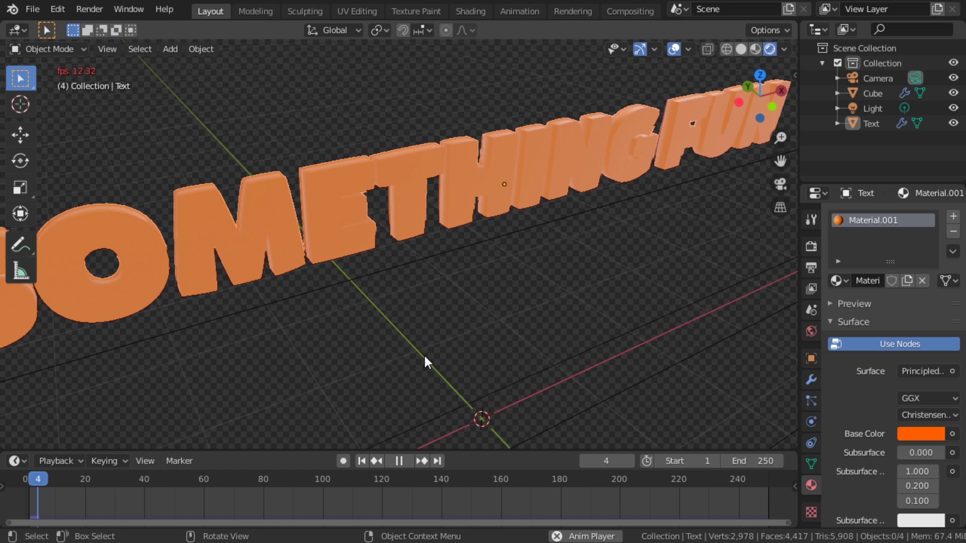
pyautogui.scroll(-3, 402, 322)
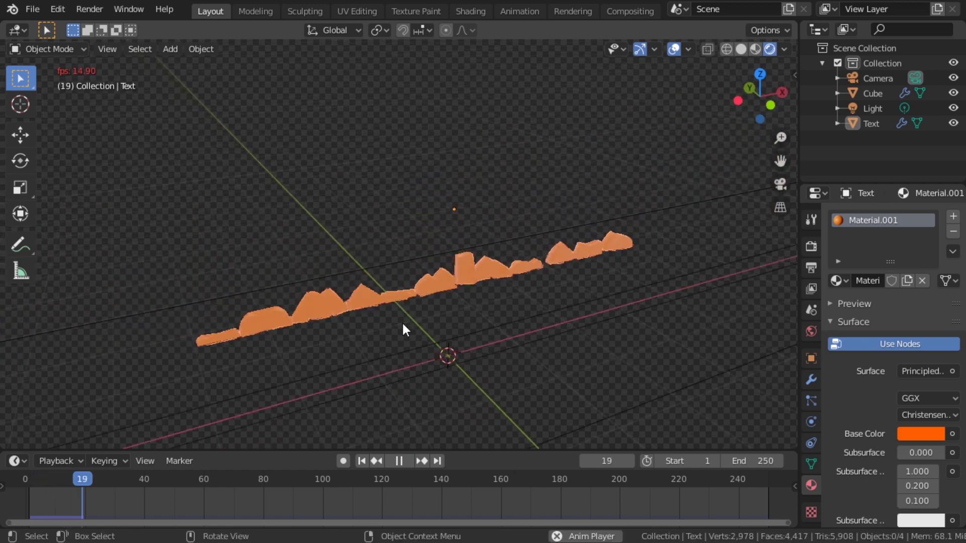
pyautogui.scroll(3, 400, 318)
pyautogui.moveTo(32, 480); pyautogui.dragTo(26, 483)
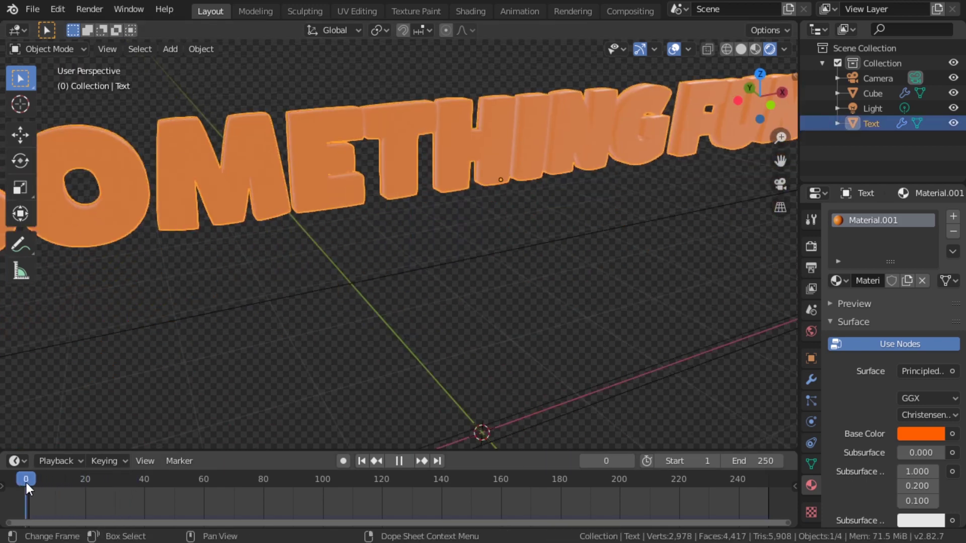
pyautogui.press('space')
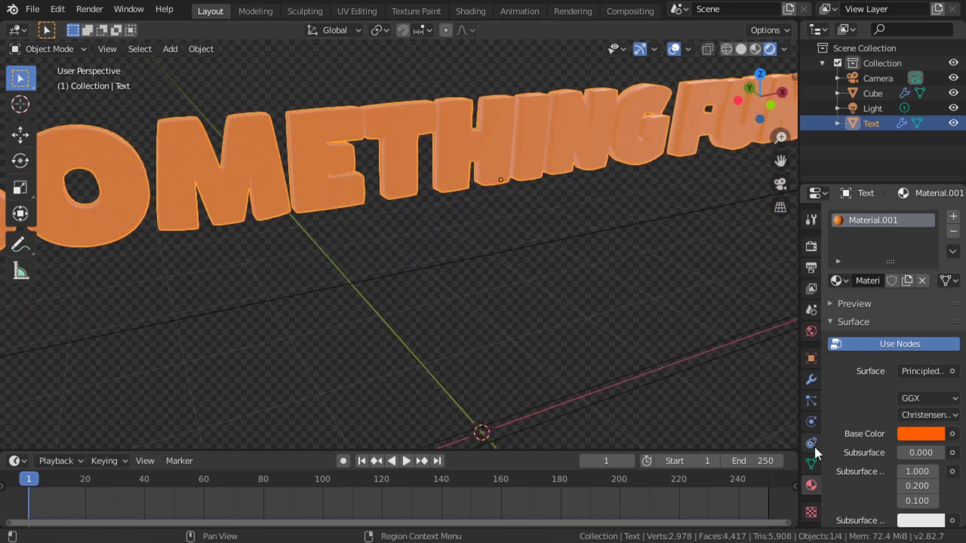
# Step: Enable Internal Springs in the text's Cloth settings and replay the simulation
pyautogui.click(811, 421)
pyautogui.scroll(-3, 859, 398)
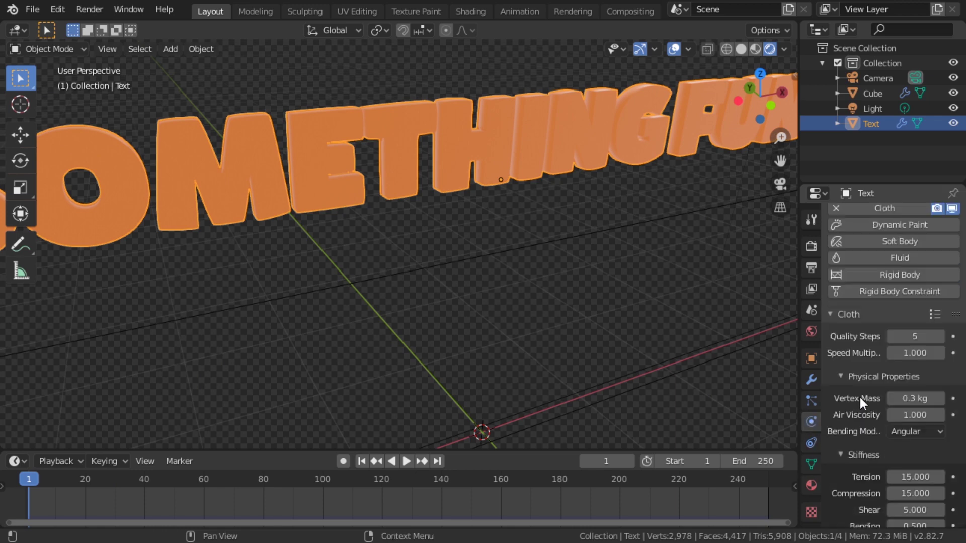
pyautogui.scroll(-10, 859, 397)
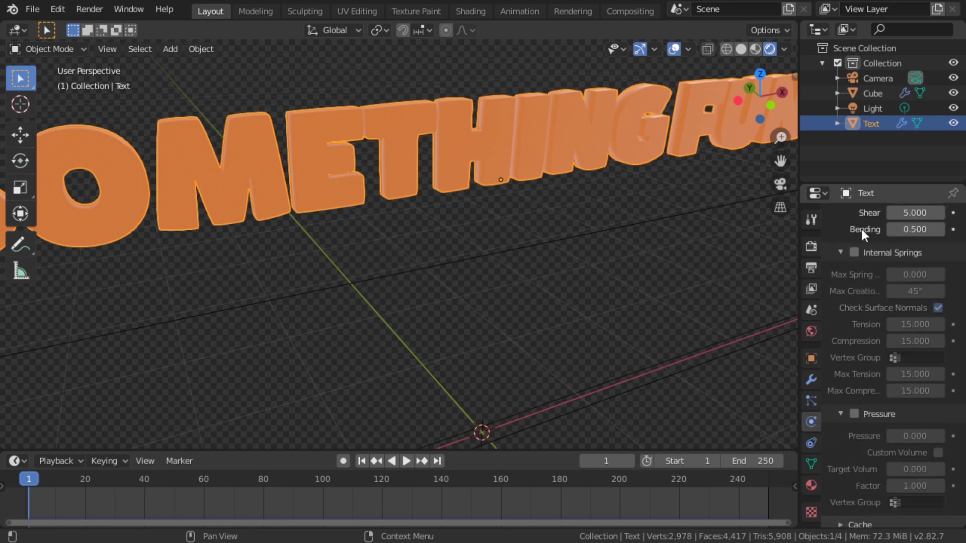
pyautogui.click(854, 252)
pyautogui.scroll(-2, 451, 307)
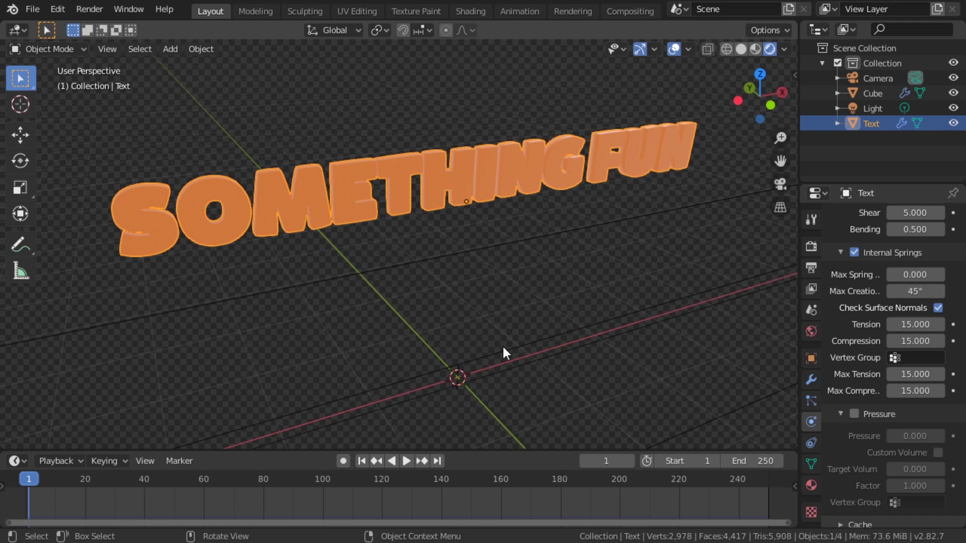
pyautogui.press('space')
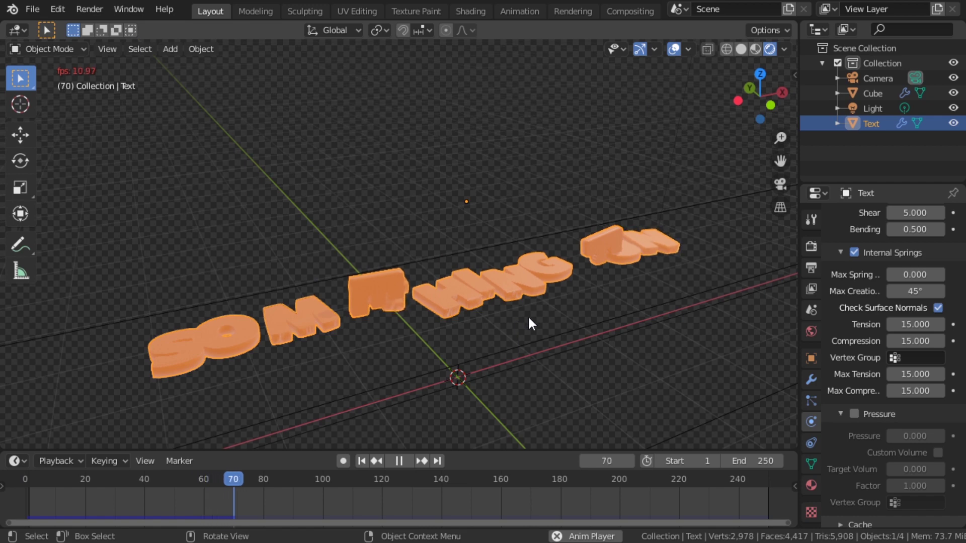
pyautogui.press('space')
# Step: Select the collision cube beneath the text
pyautogui.click(490, 333)
pyautogui.moveTo(490, 333); pyautogui.dragTo(578, 328, button='middle')
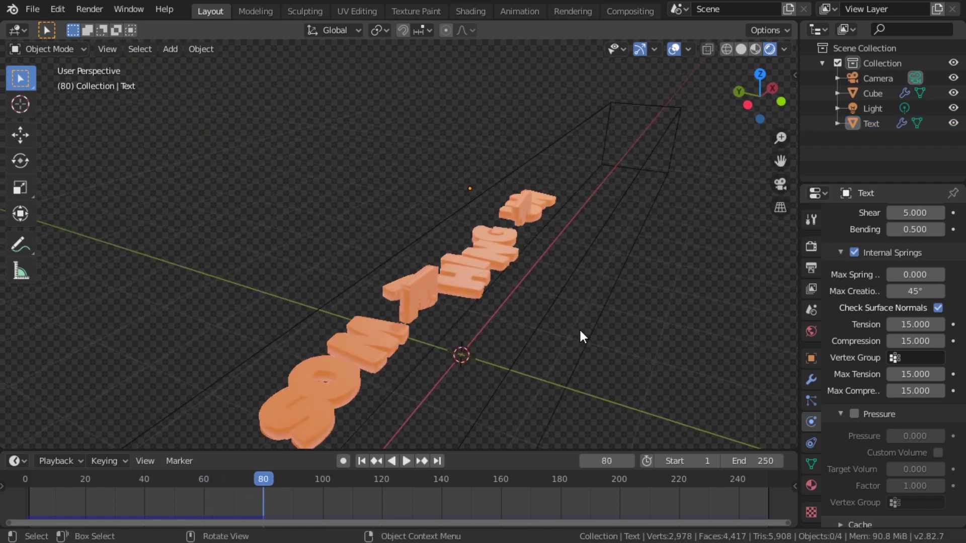
pyautogui.click(518, 334)
pyautogui.moveTo(520, 337); pyautogui.dragTo(587, 259, button='middle')
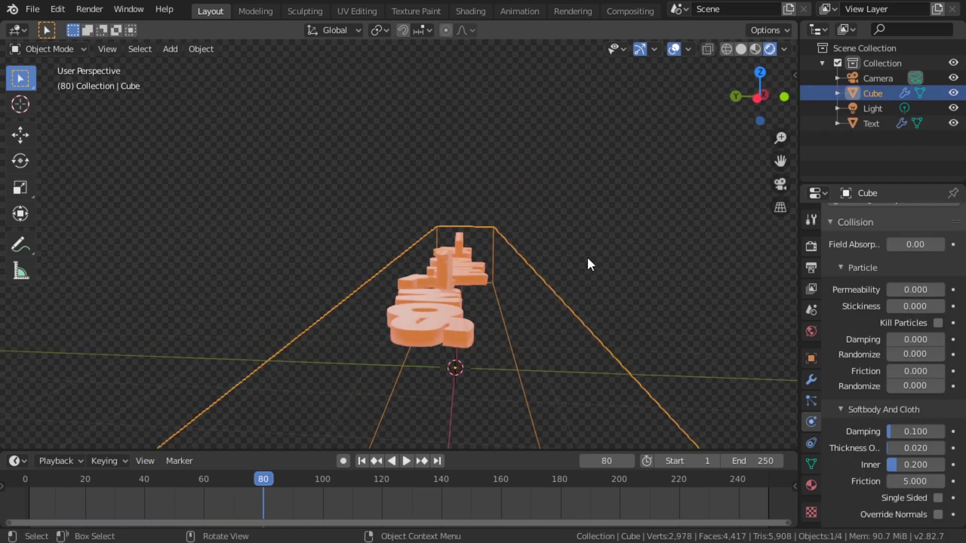
# Step: Rotate the cube around the X axis to tilt it, then watch the letters land
pyautogui.press('r')
pyautogui.press('z')
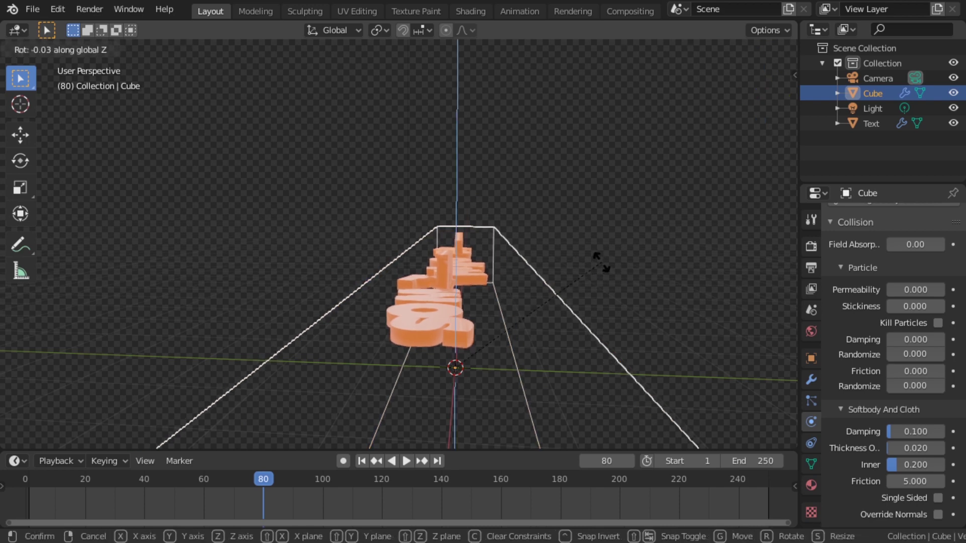
pyautogui.press('x')
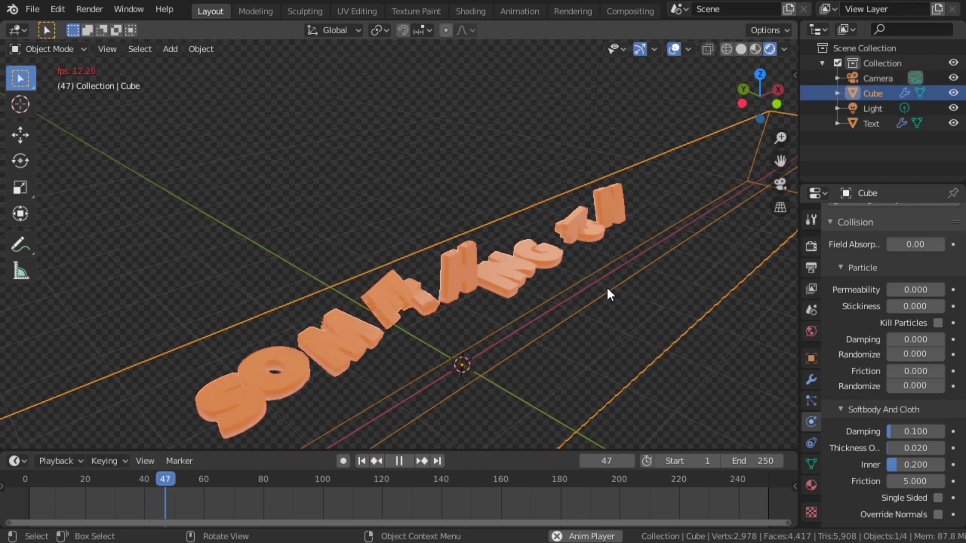
pyautogui.scroll(2, 507, 377)
pyautogui.keyDown('shift'); pyautogui.moveTo(591, 279); pyautogui.dragTo(593, 248, button='middle'); pyautogui.keyUp('shift')
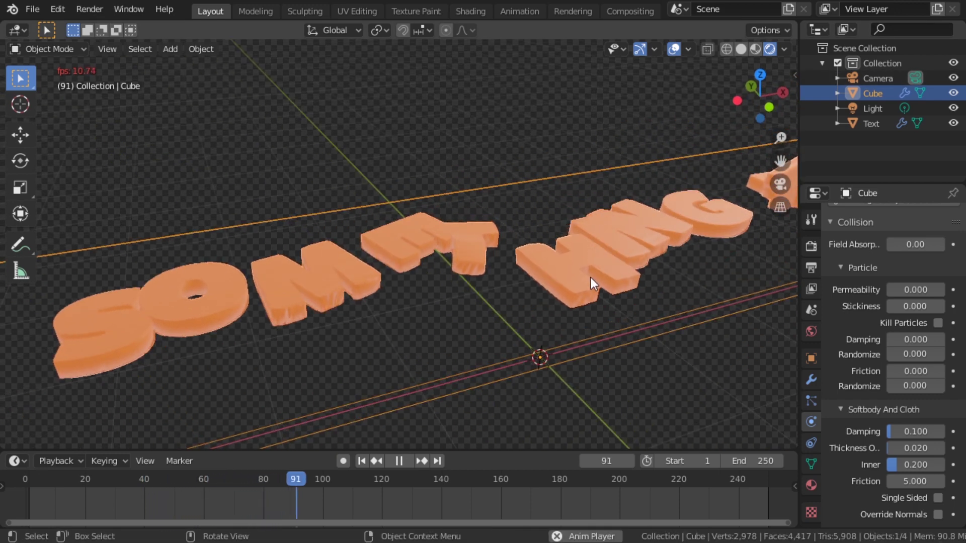
pyautogui.moveTo(596, 291); pyautogui.dragTo(634, 257, button='middle')
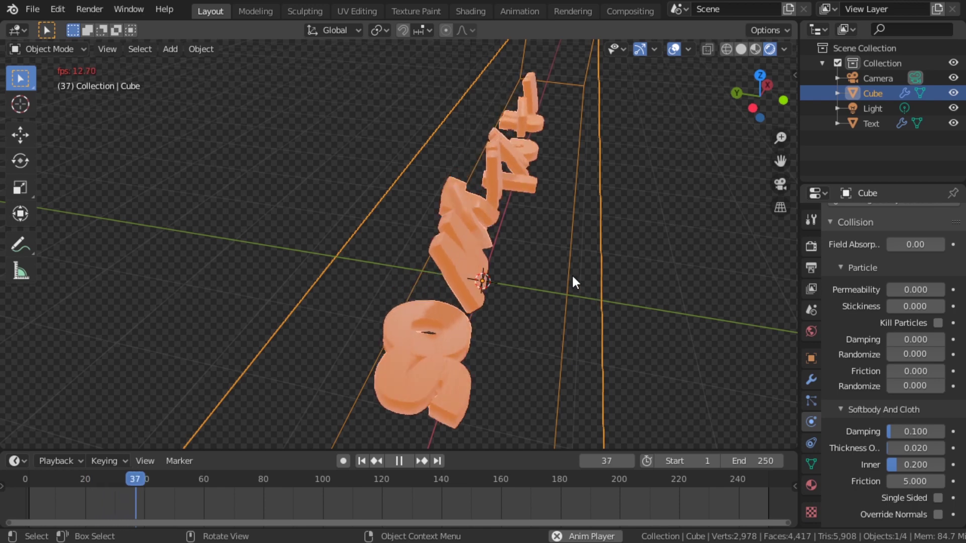
pyautogui.moveTo(572, 277); pyautogui.dragTo(484, 249, button='middle')
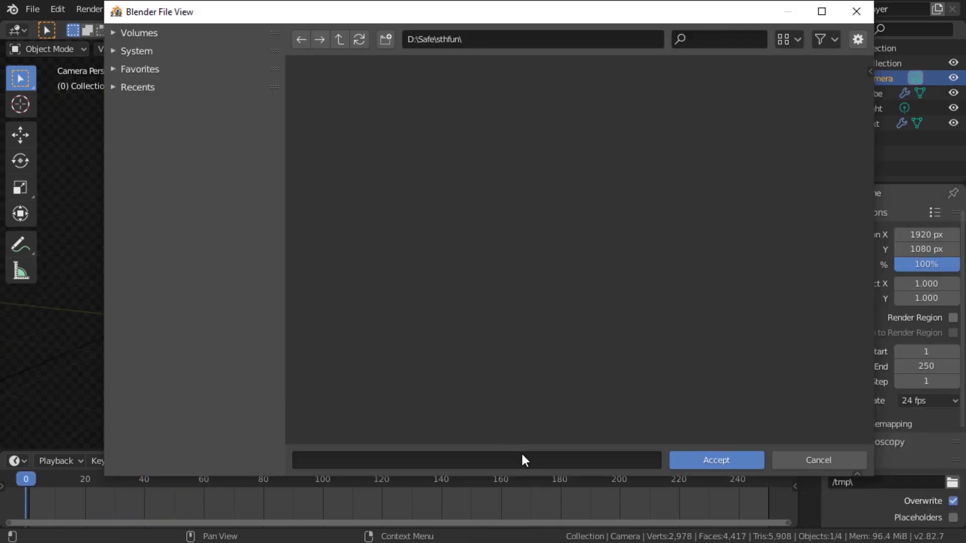
# Step: Set the PNG output path to D:\Safe\sthfun\sth and open the Render menu
pyautogui.click(523, 456)
pyautogui.write('sth')
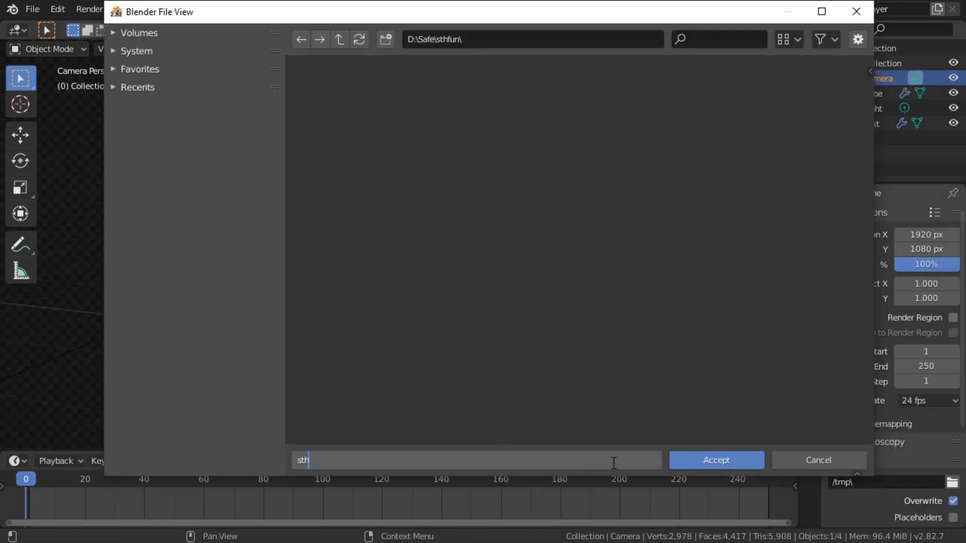
pyautogui.click(697, 460)
pyautogui.scroll(-3, 892, 457)
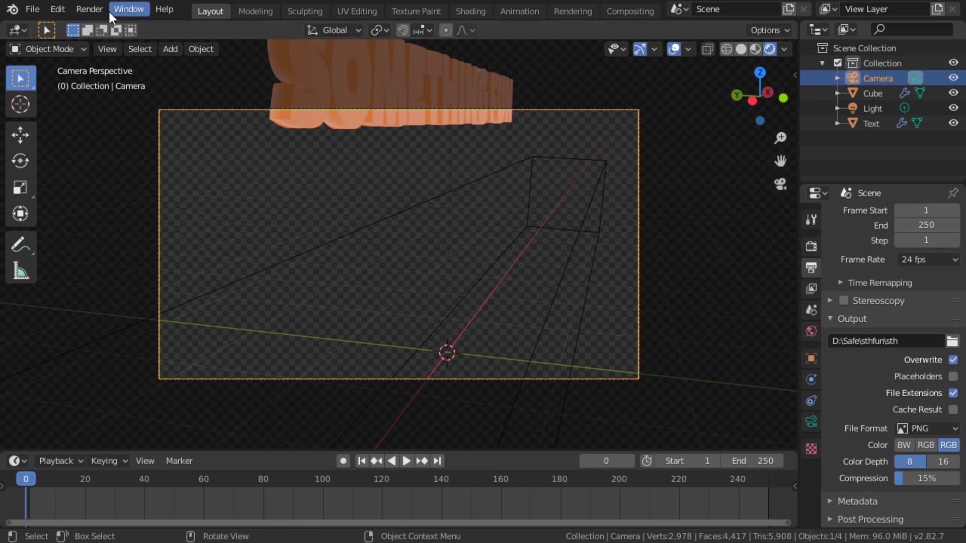
pyautogui.click(90, 9)
# Step: Start the animation render, then show the Outliner's render restriction toggles
pyautogui.click(132, 43)
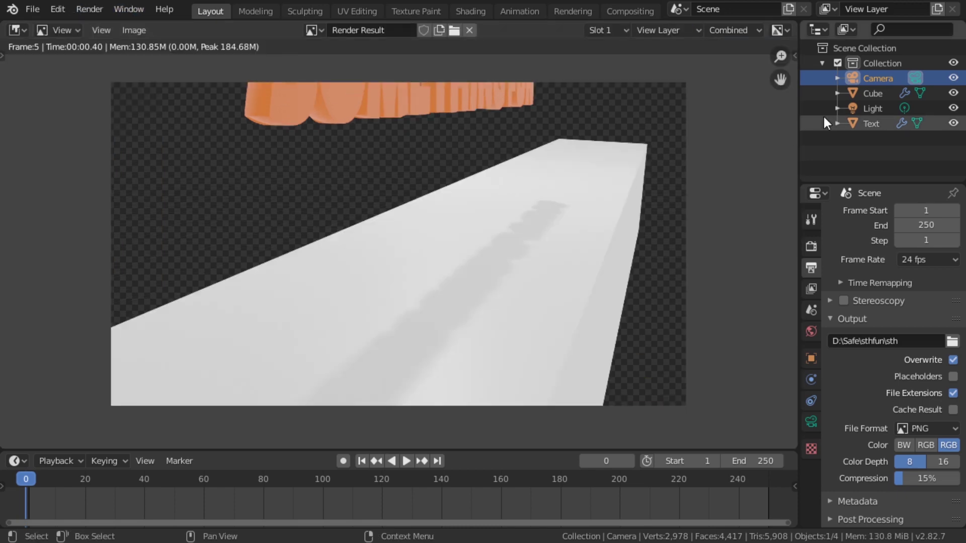
pyautogui.rightClick(936, 47)
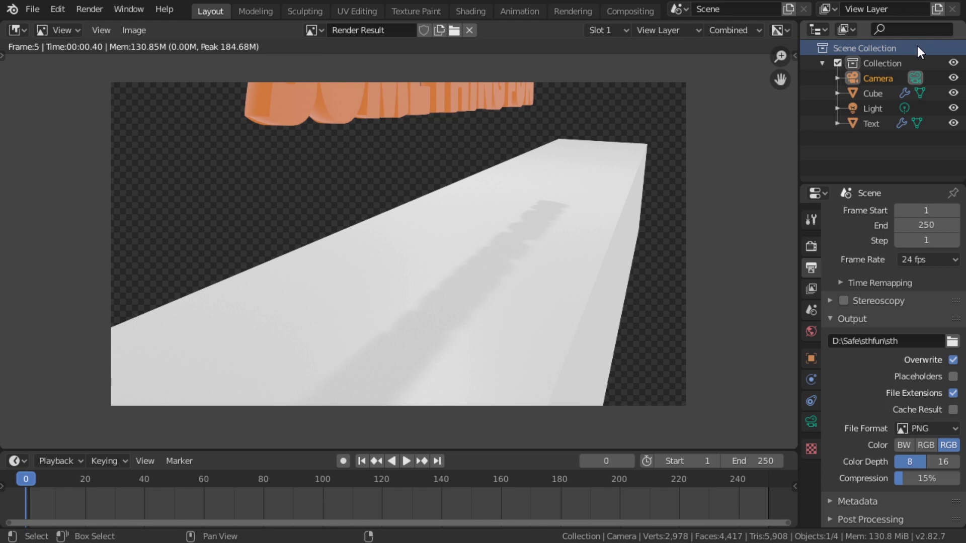
pyautogui.hotkey('ctrl', 'space')
pyautogui.click(934, 29)
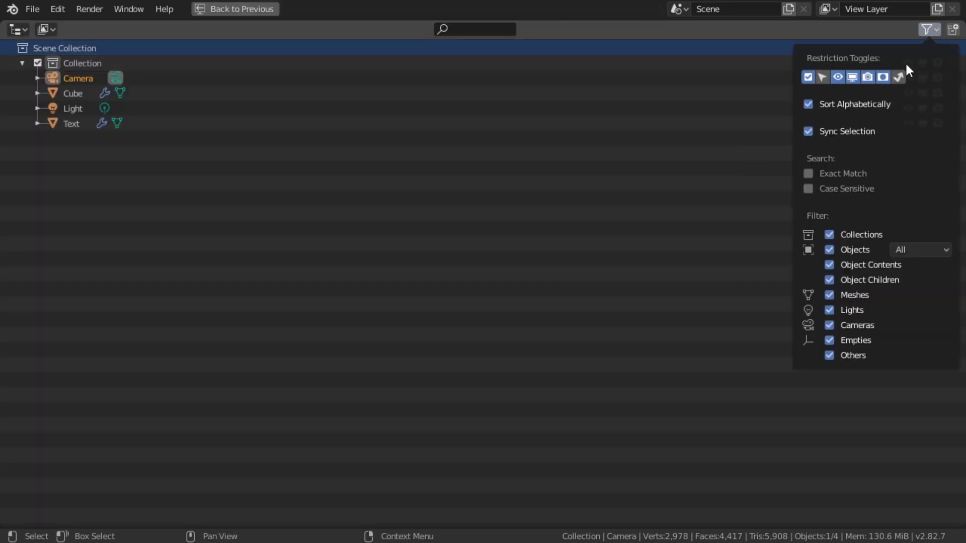
pyautogui.click(720, 61)
pyautogui.hotkey('ctrl', 'space')
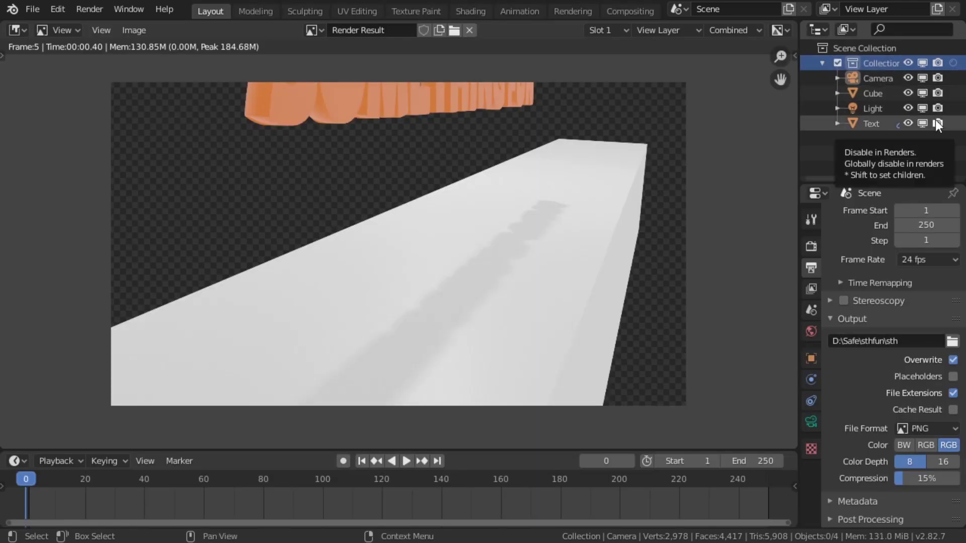
# Step: Disable the Cube in renders and re-render the animation with Ctrl+F12
pyautogui.click(876, 94)
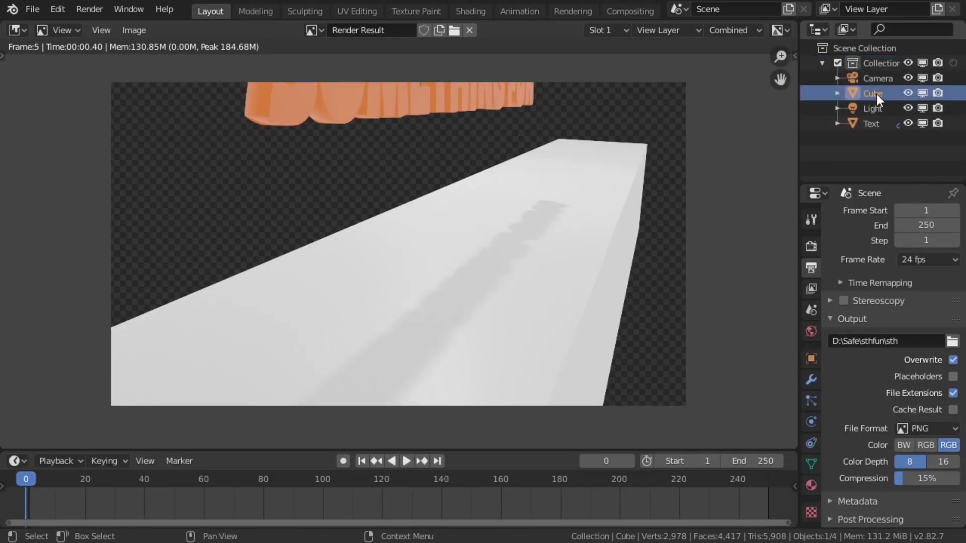
pyautogui.click(937, 93)
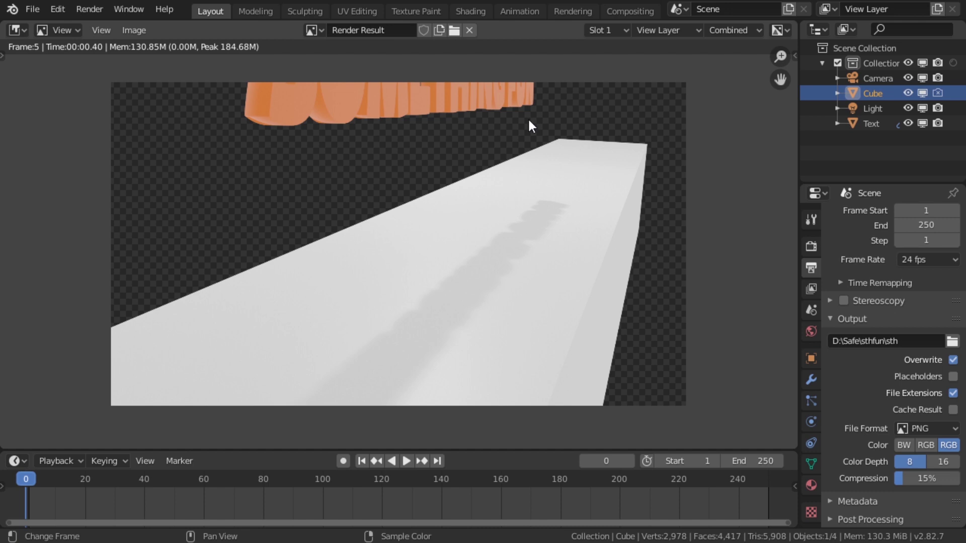
pyautogui.hotkey('ctrl', 'F12')
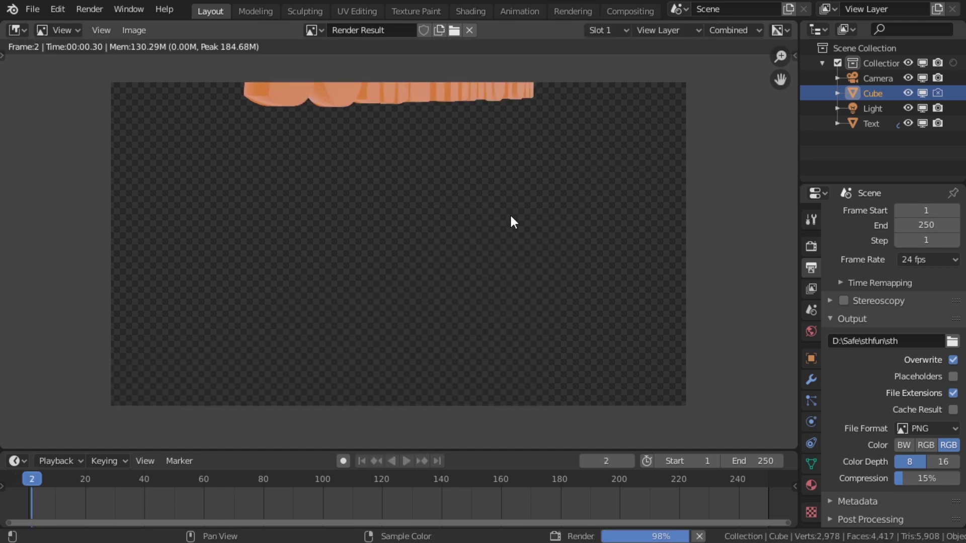